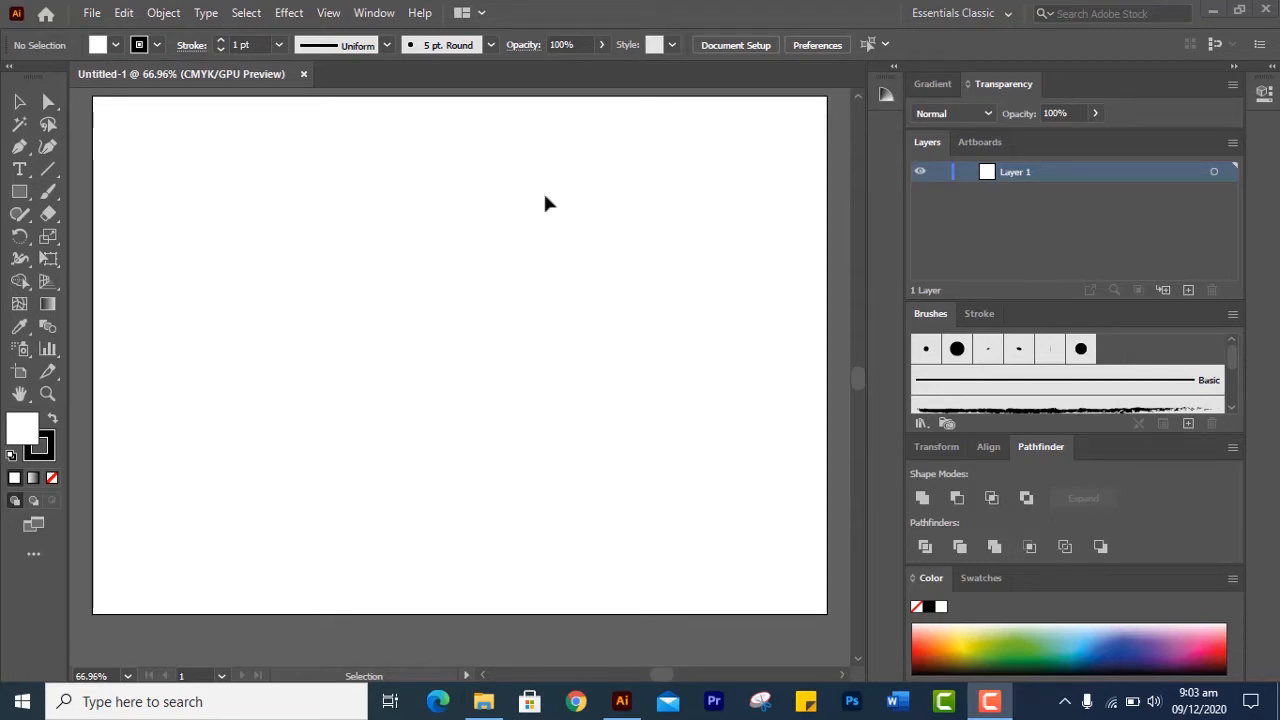
Draw a wide rectangle in the upper part of the artboard and a square below it with the Rectangle tool
click(22, 192)
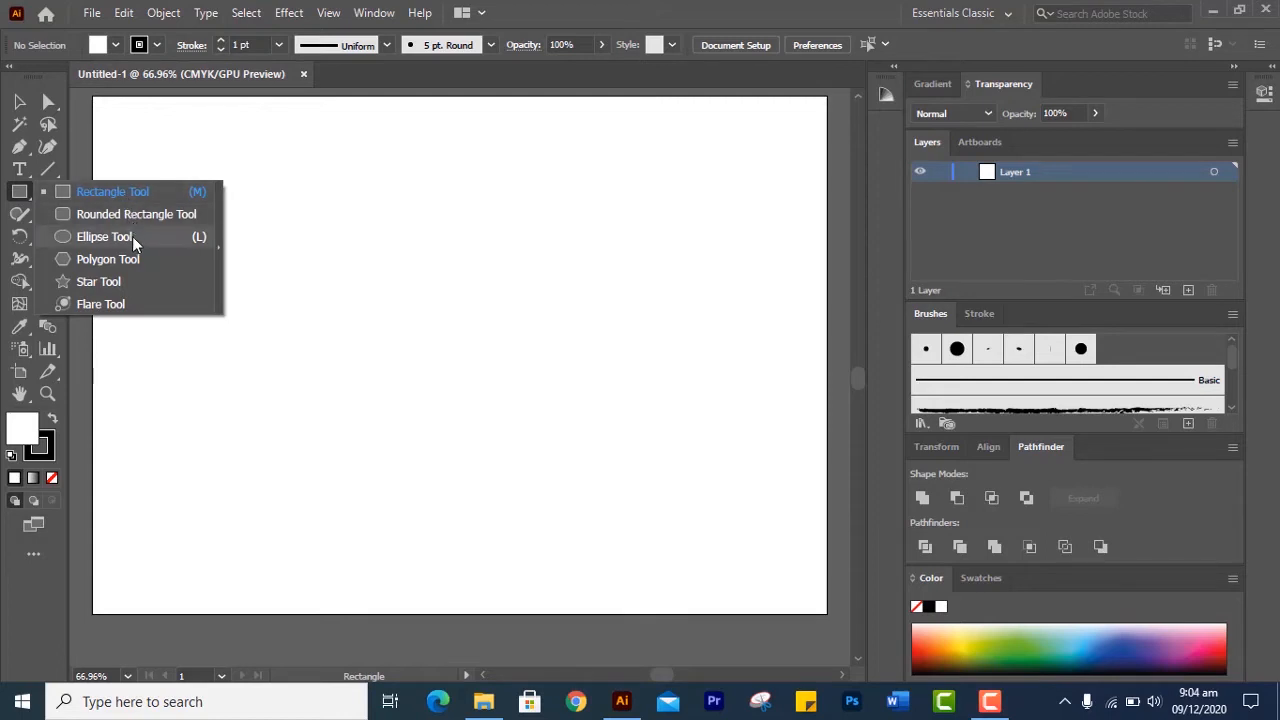
click(98, 281)
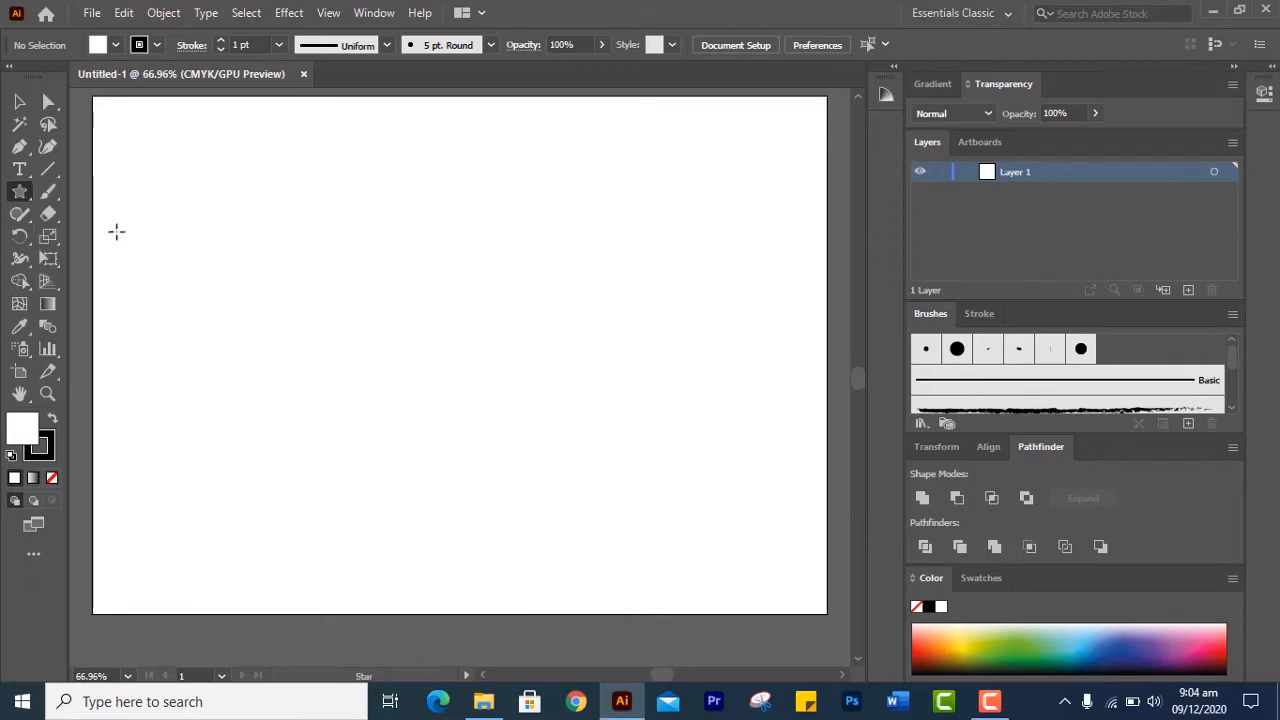
click(20, 194)
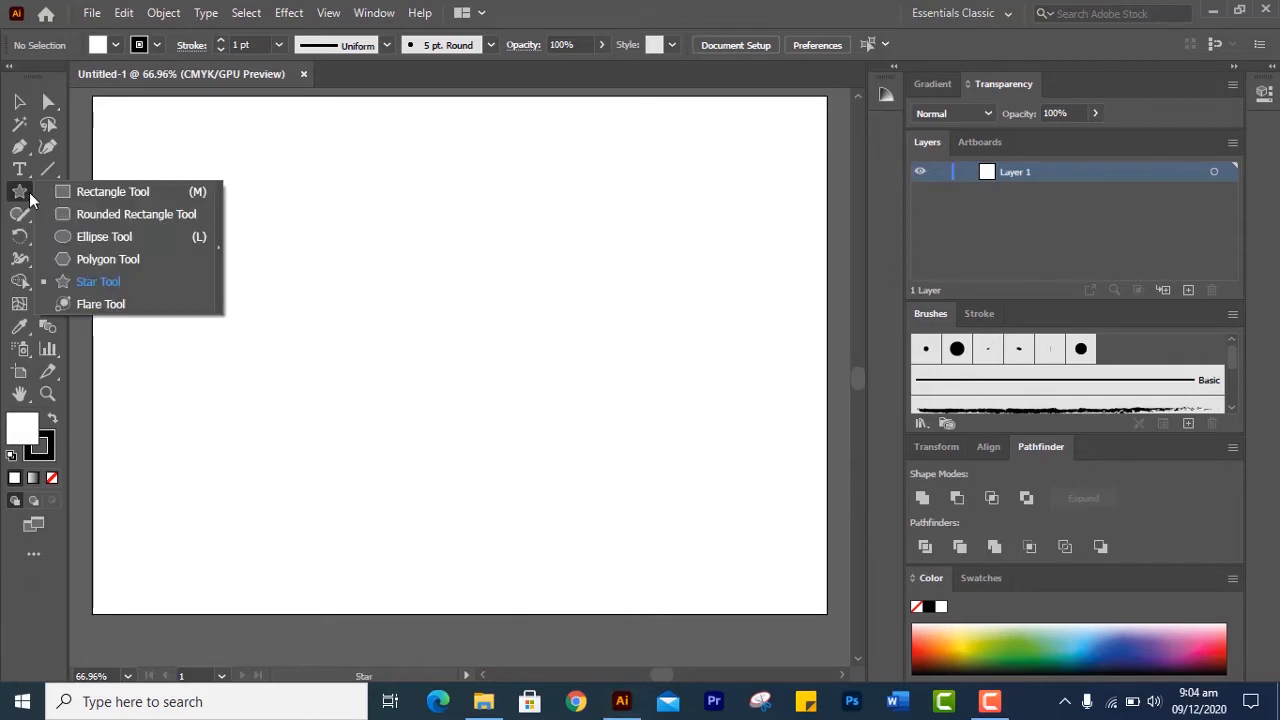
click(94, 191)
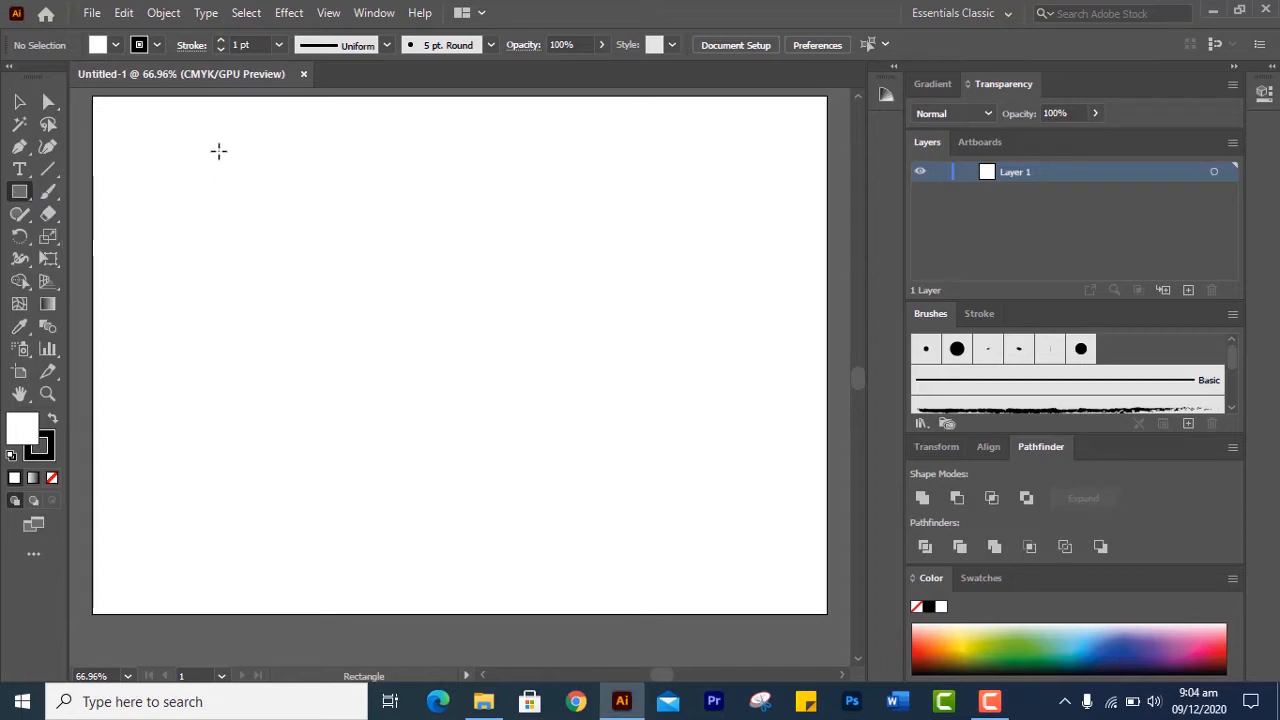
drag(206, 152, 490, 296)
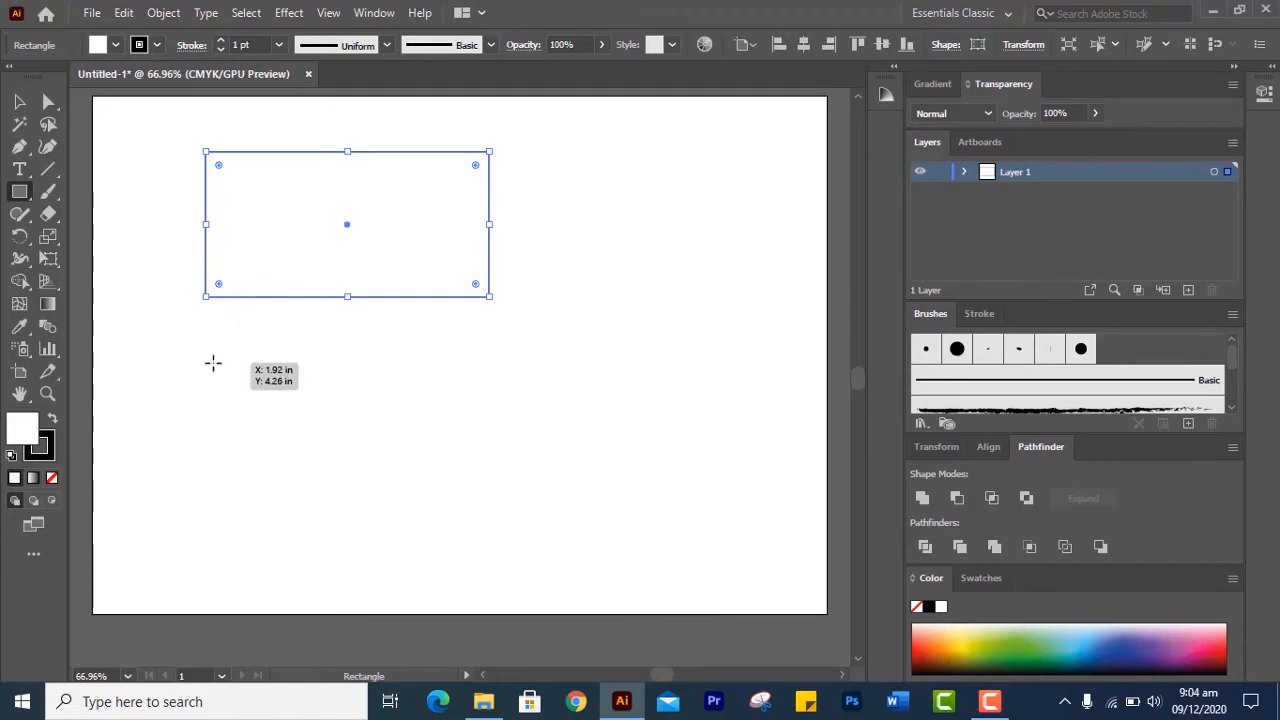
drag(213, 363, 396, 504)
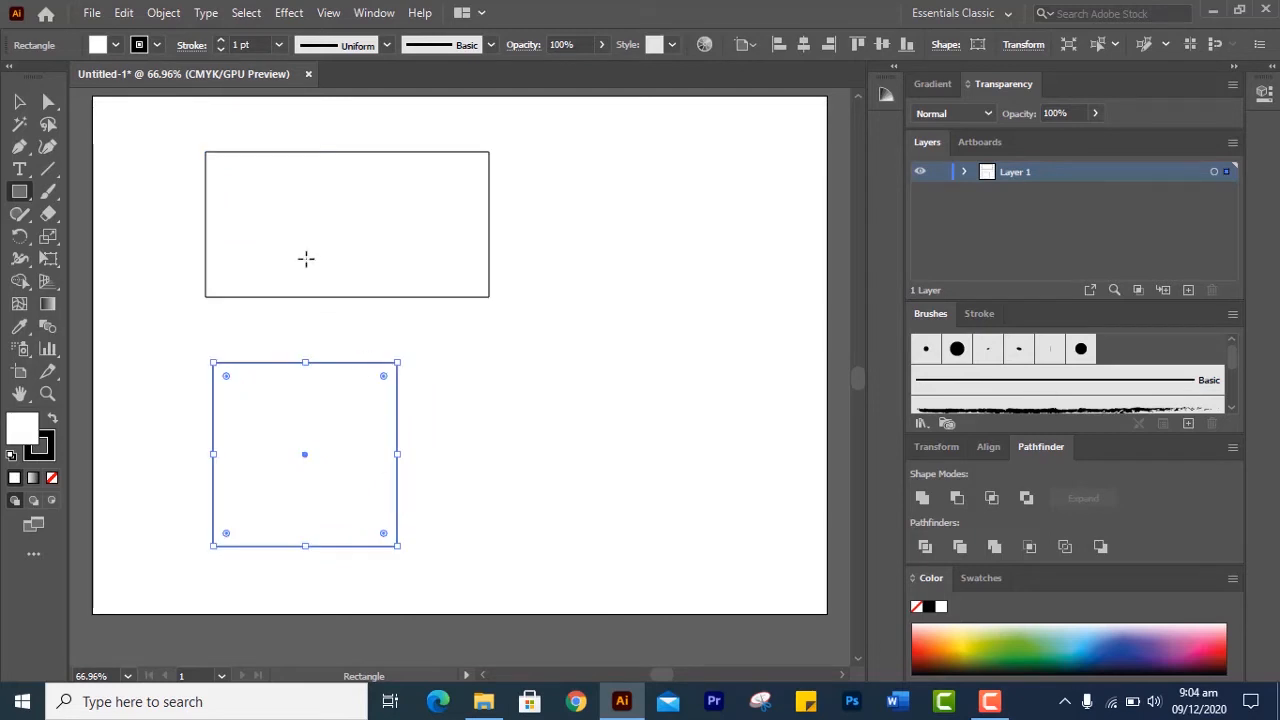
Delete the wide rectangle and move the square up to the upper part of the artboard
click(19, 101)
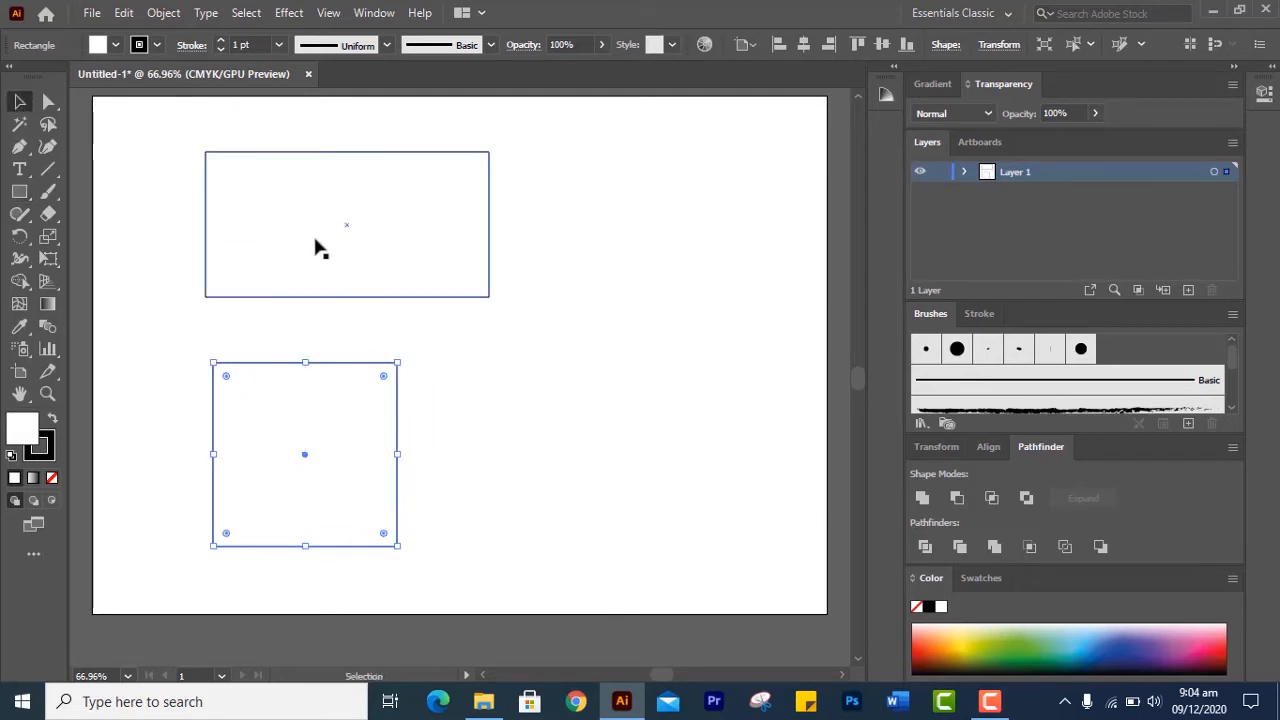
click(318, 248)
key(Delete)
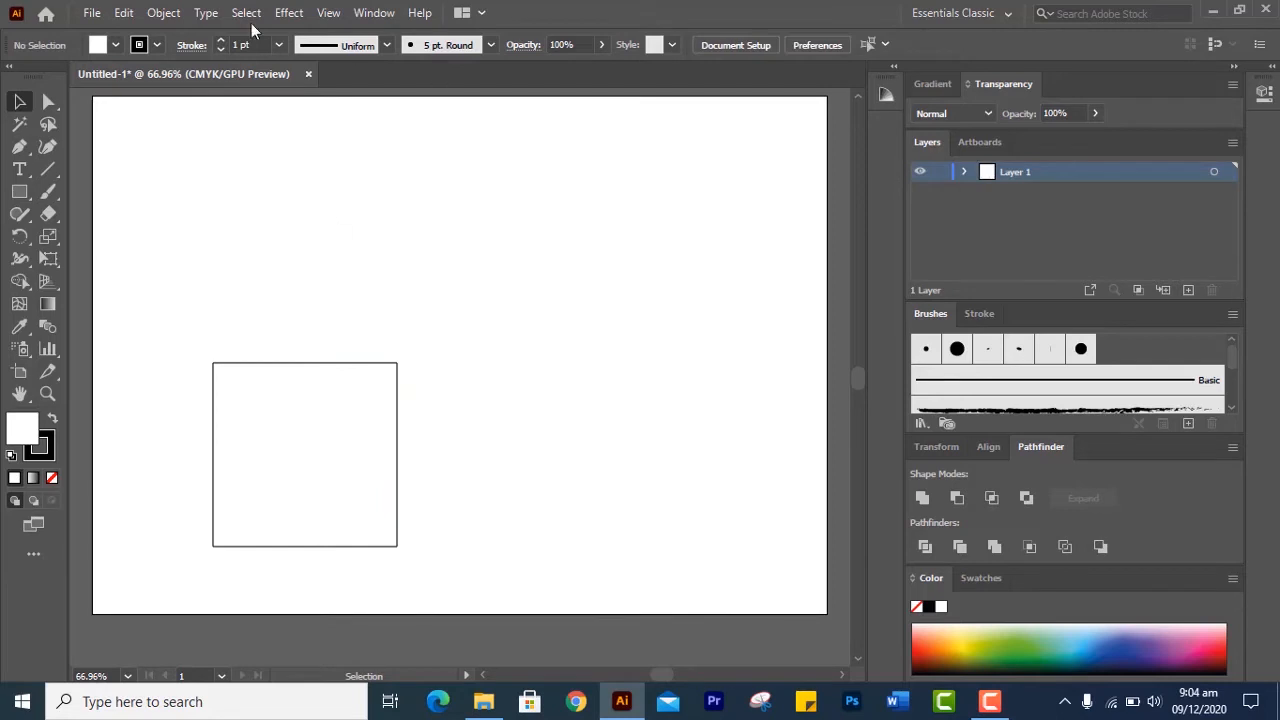
drag(294, 405, 334, 210)
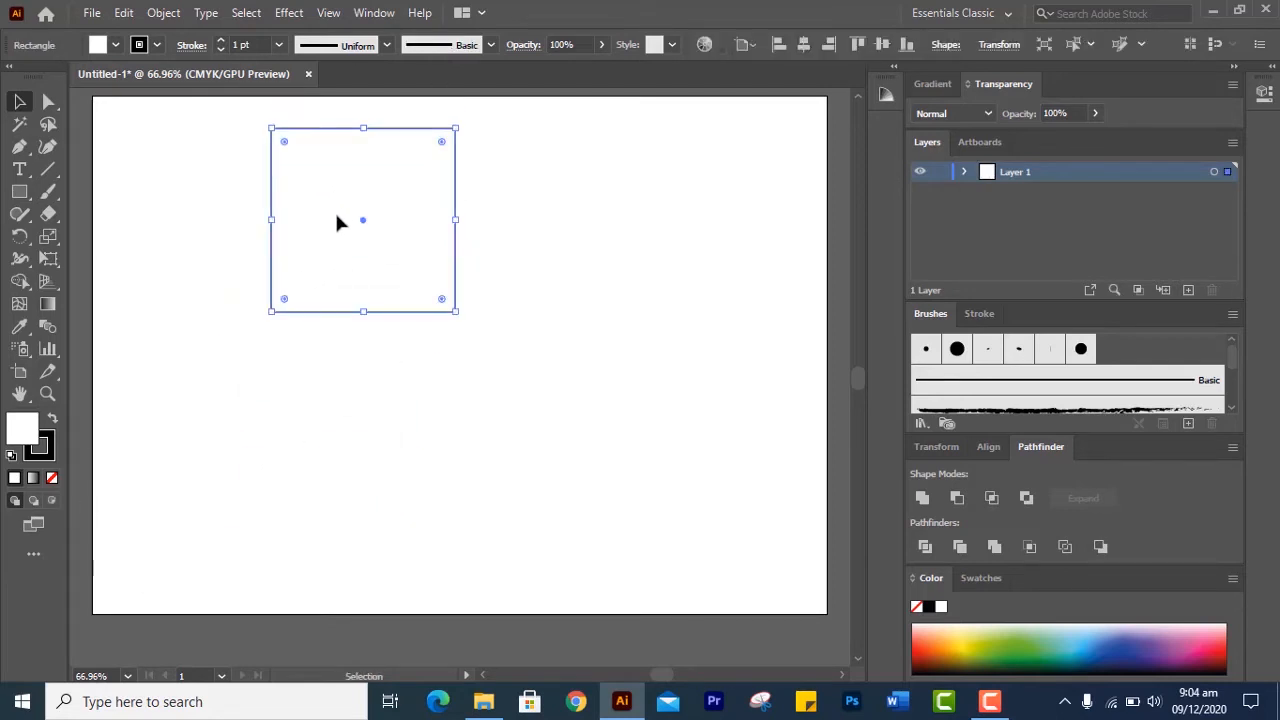
Set the square's fill color to red, hex f40808
scroll(675, 385, up, 2)
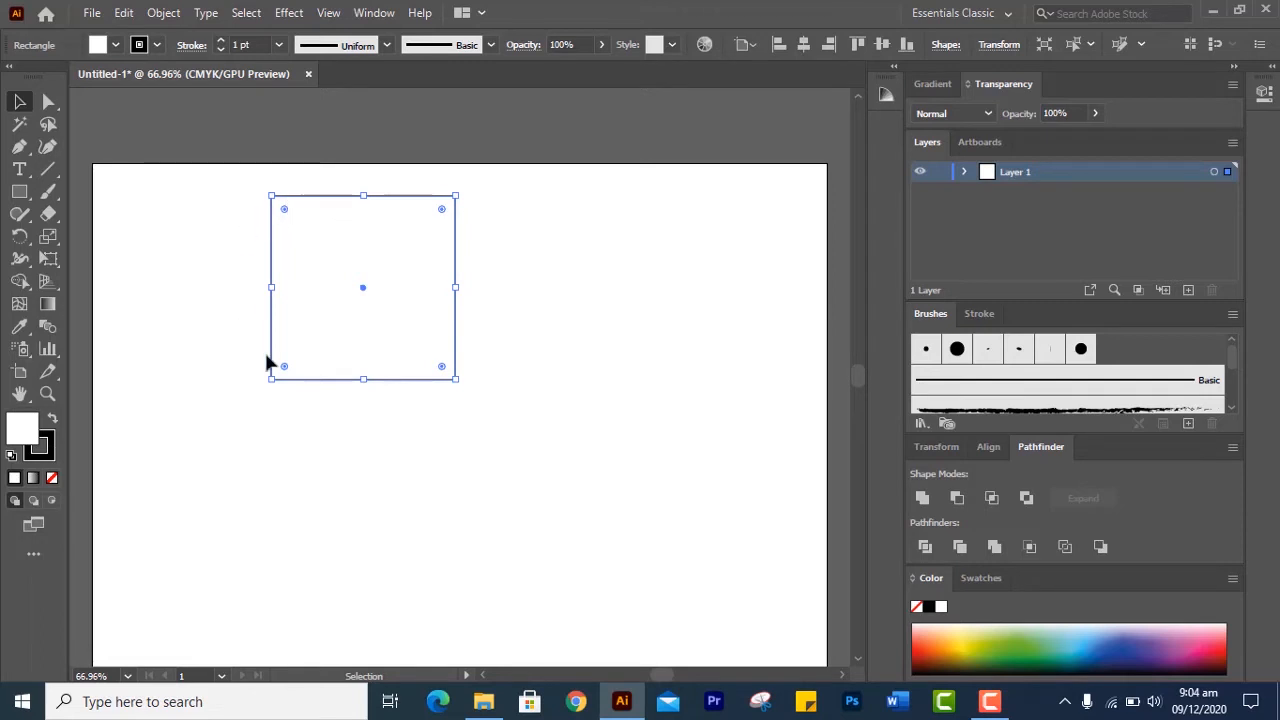
double_click(21, 440)
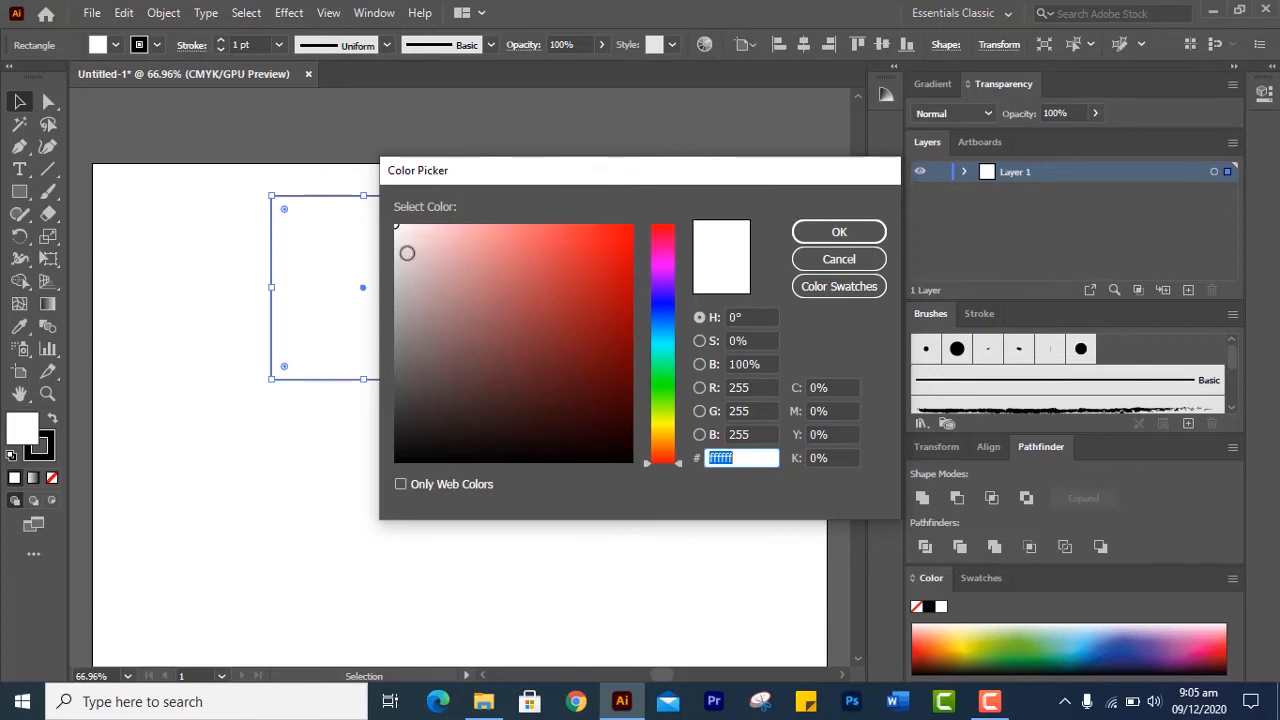
click(626, 233)
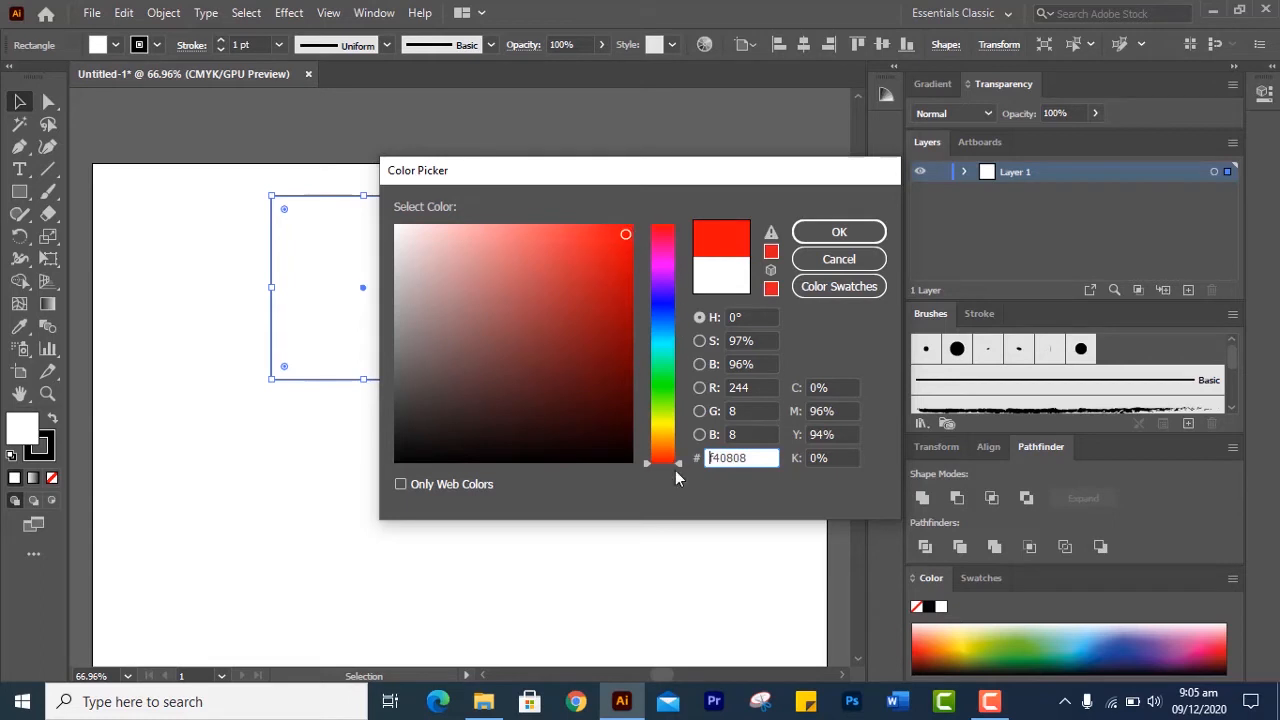
drag(680, 462, 691, 218)
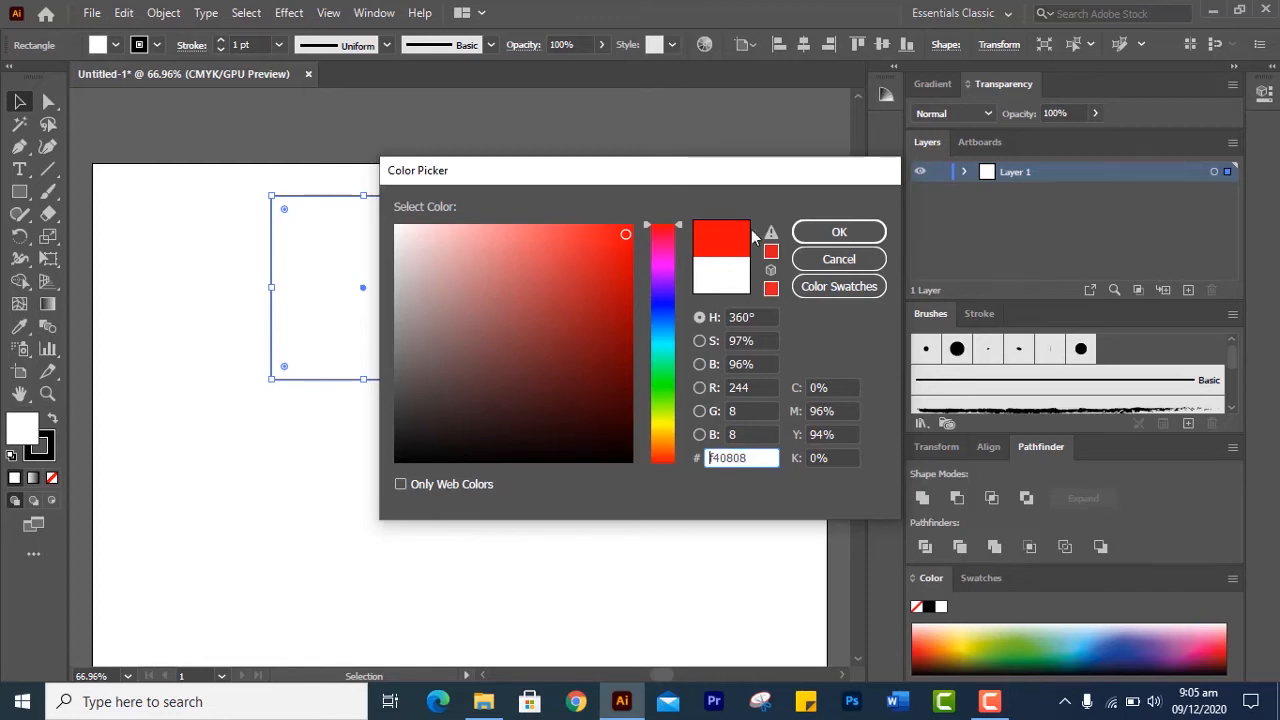
click(836, 232)
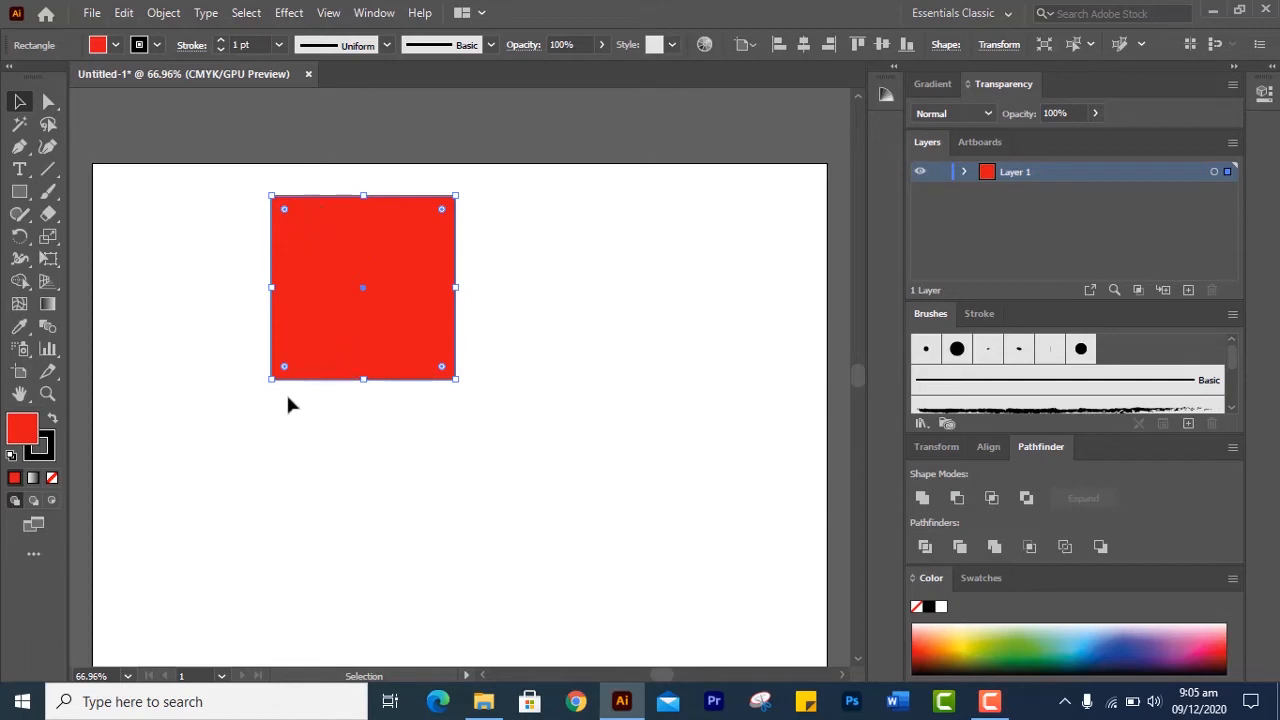
Set the square's stroke color to yellow, hex eae40a
double_click(46, 452)
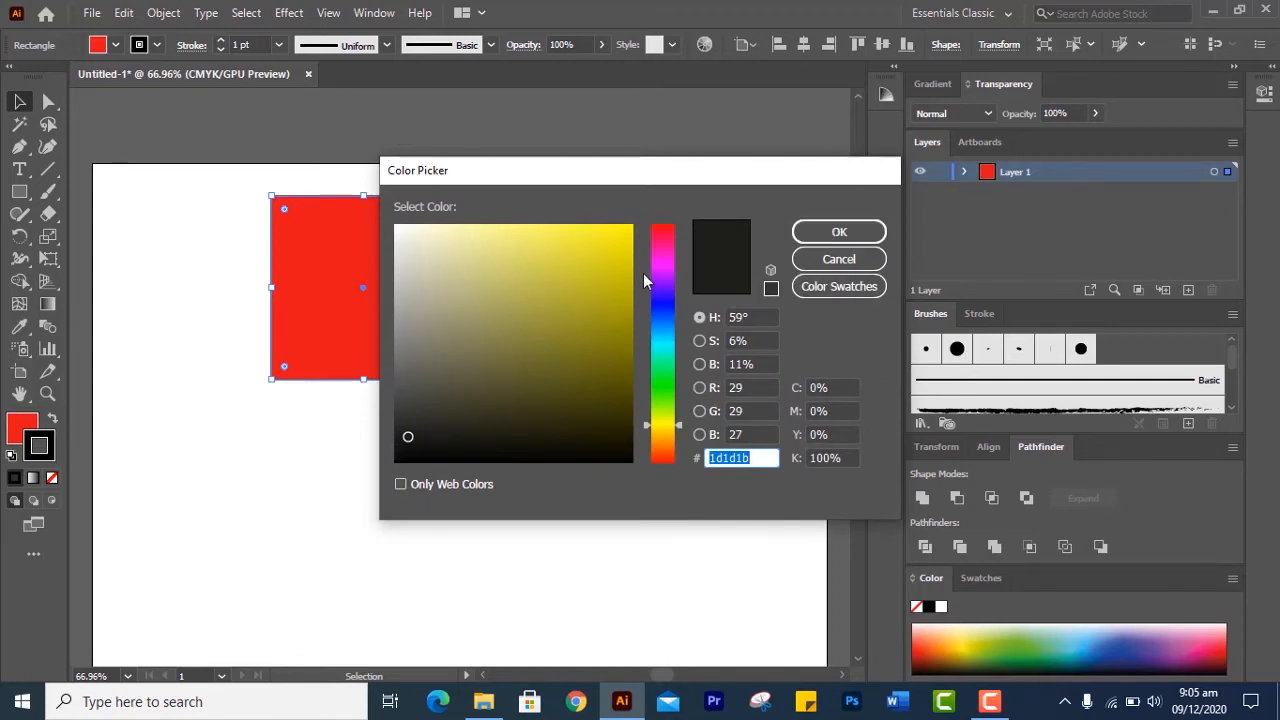
click(624, 242)
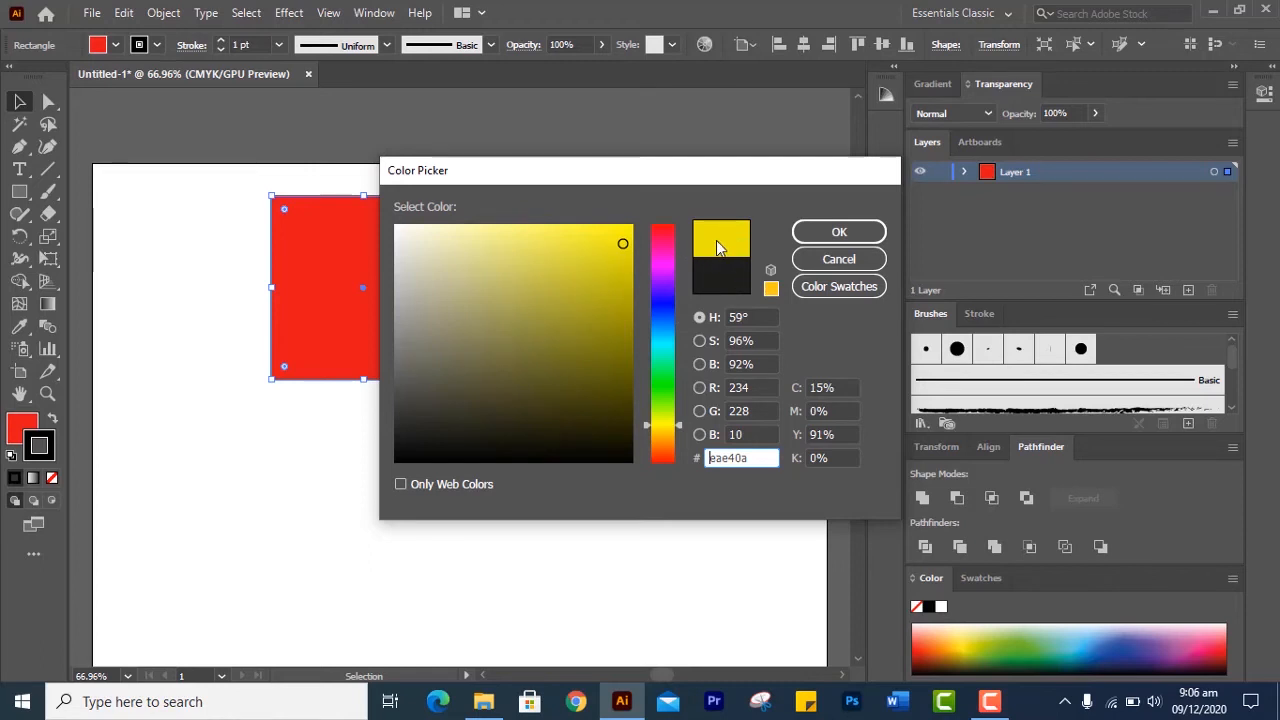
click(847, 236)
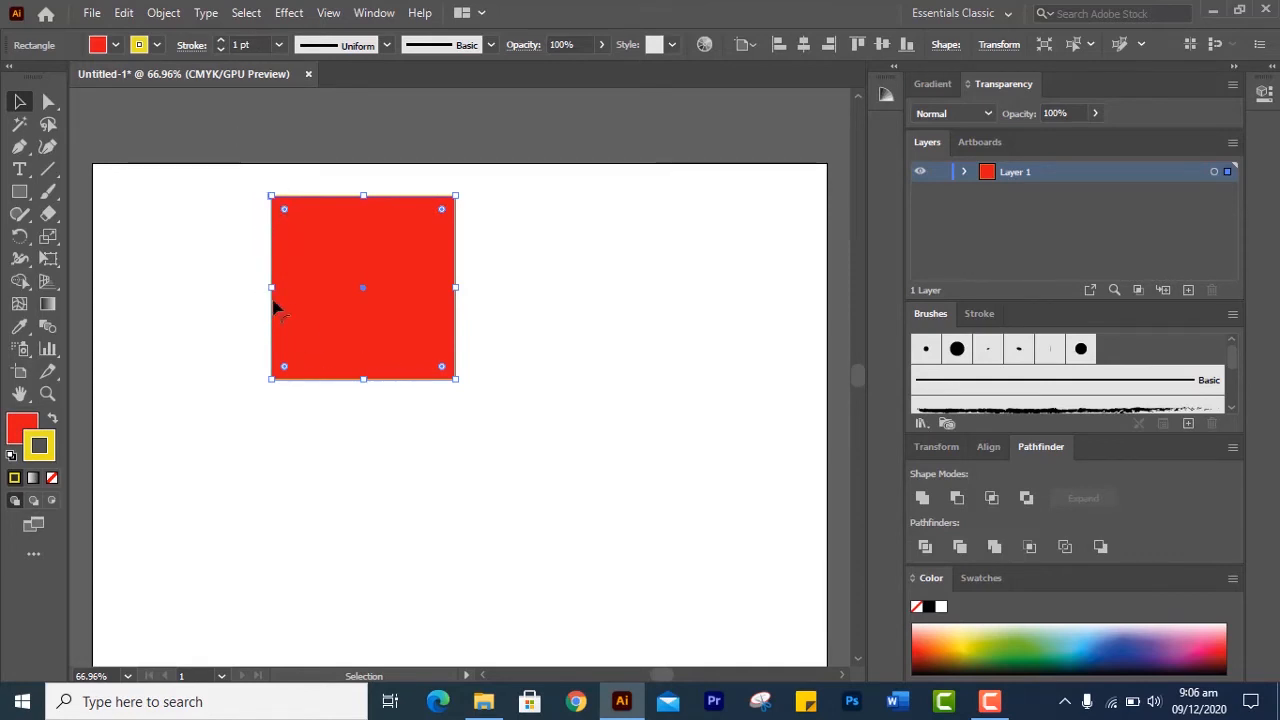
Increase the square's stroke weight to 9 pt
click(222, 42)
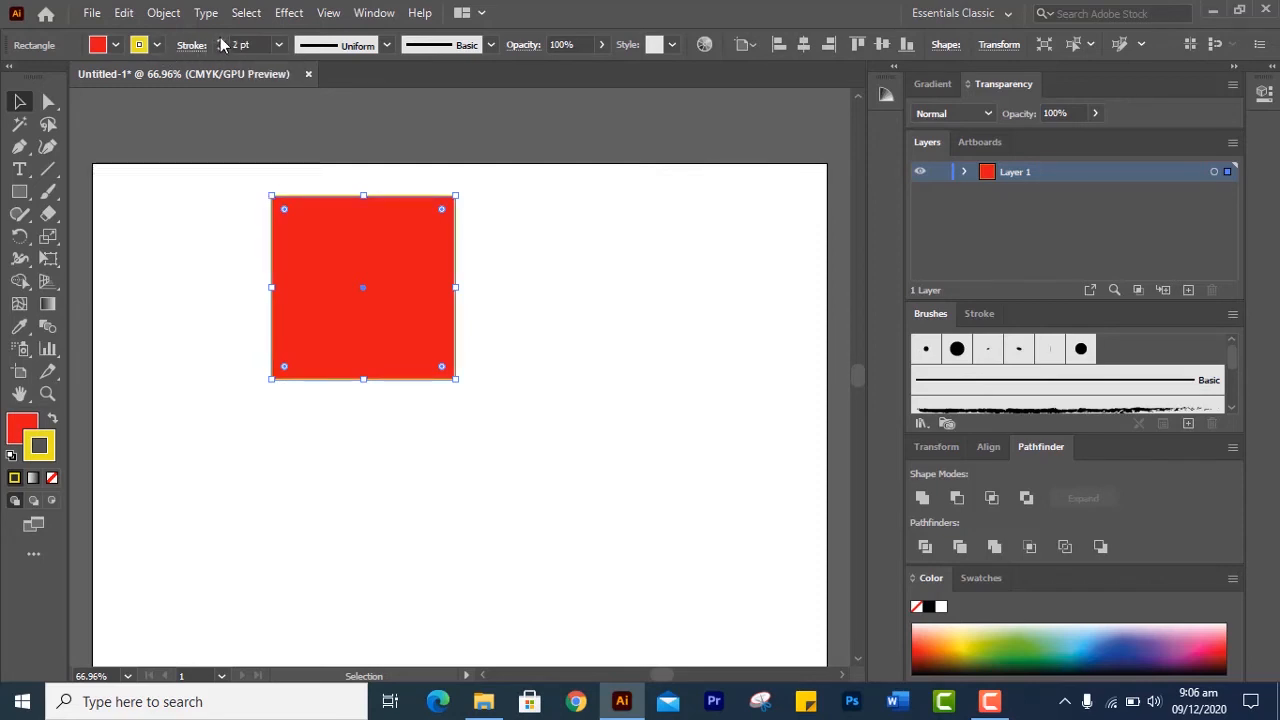
click(221, 41)
click(221, 41)
click(221, 41)
click(221, 41)
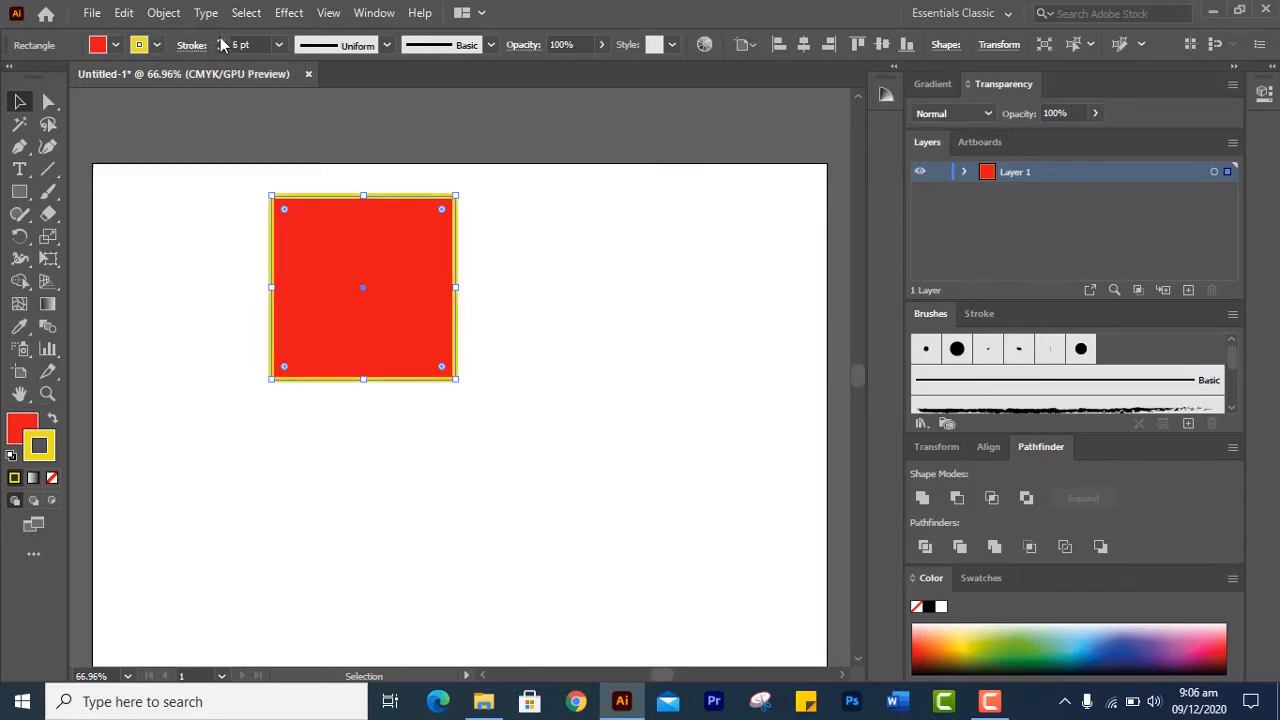
click(221, 41)
click(221, 41)
click(221, 41)
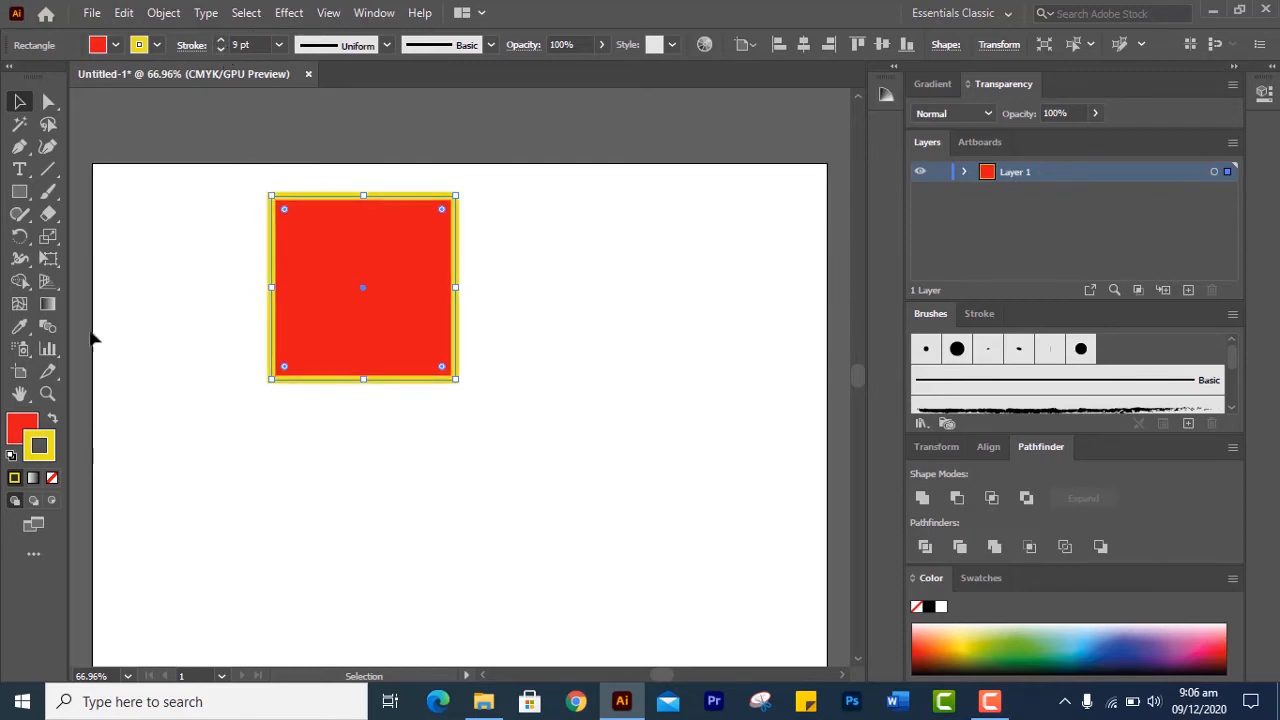
Reduce the square's stroke weight to 1 pt
click(221, 49)
click(221, 49)
click(221, 49)
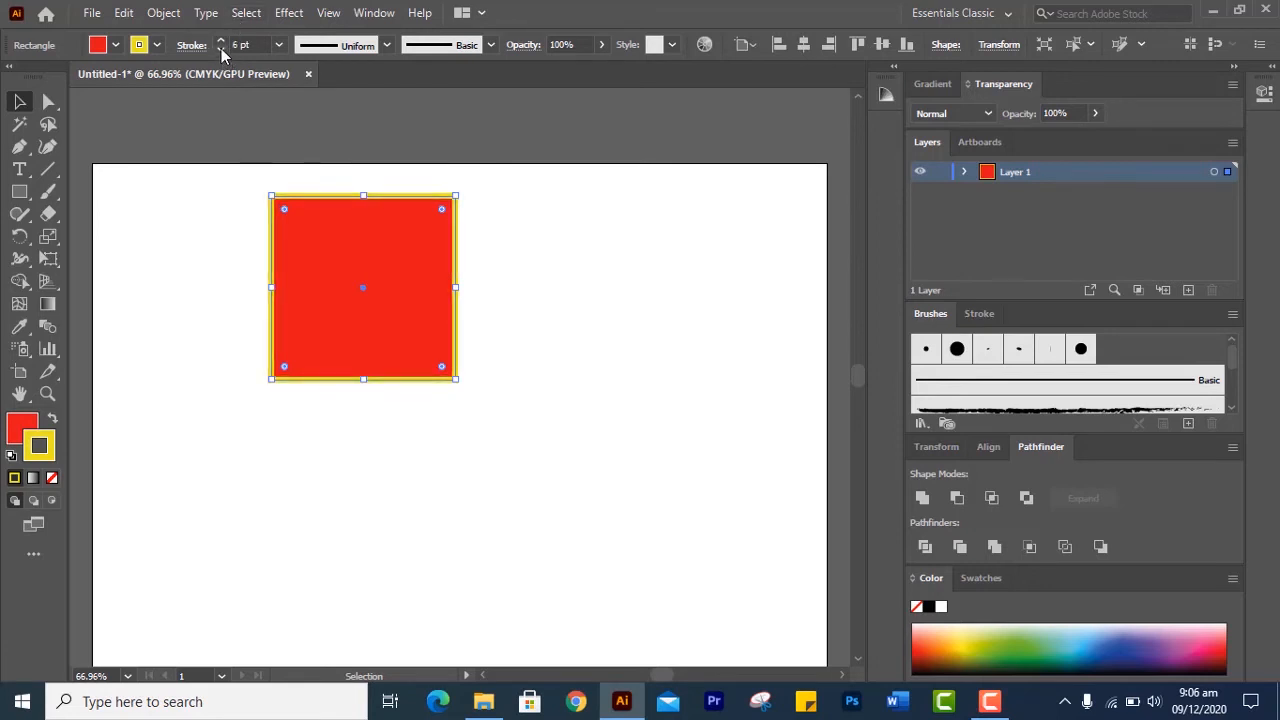
click(221, 49)
click(221, 49)
click(221, 49)
click(221, 49)
click(221, 49)
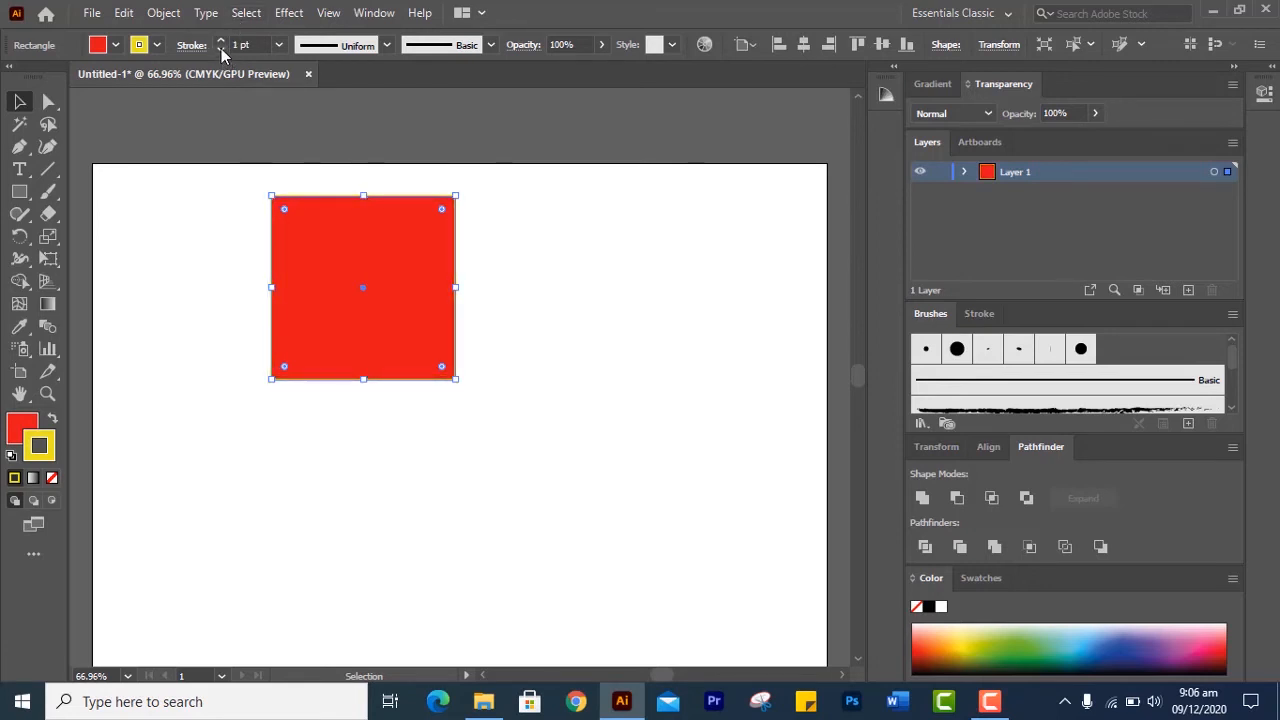
Set the square's stroke color back to black
double_click(48, 452)
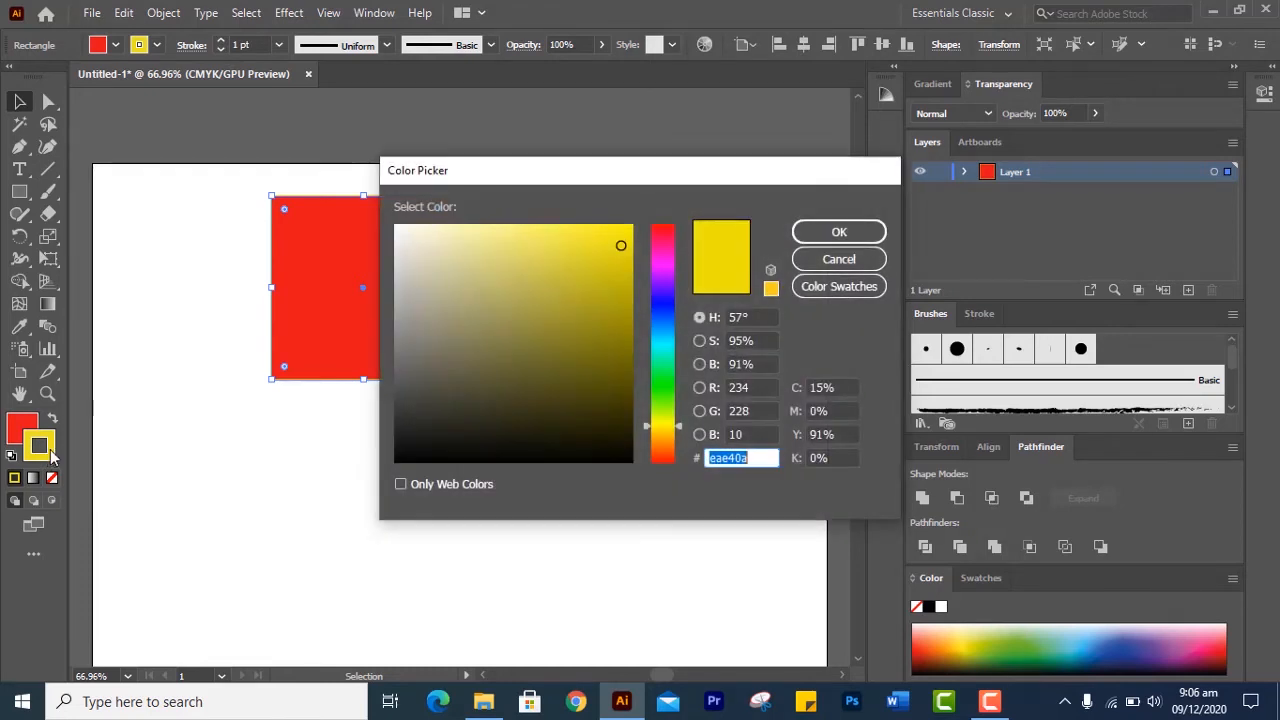
drag(617, 245, 397, 455)
click(845, 231)
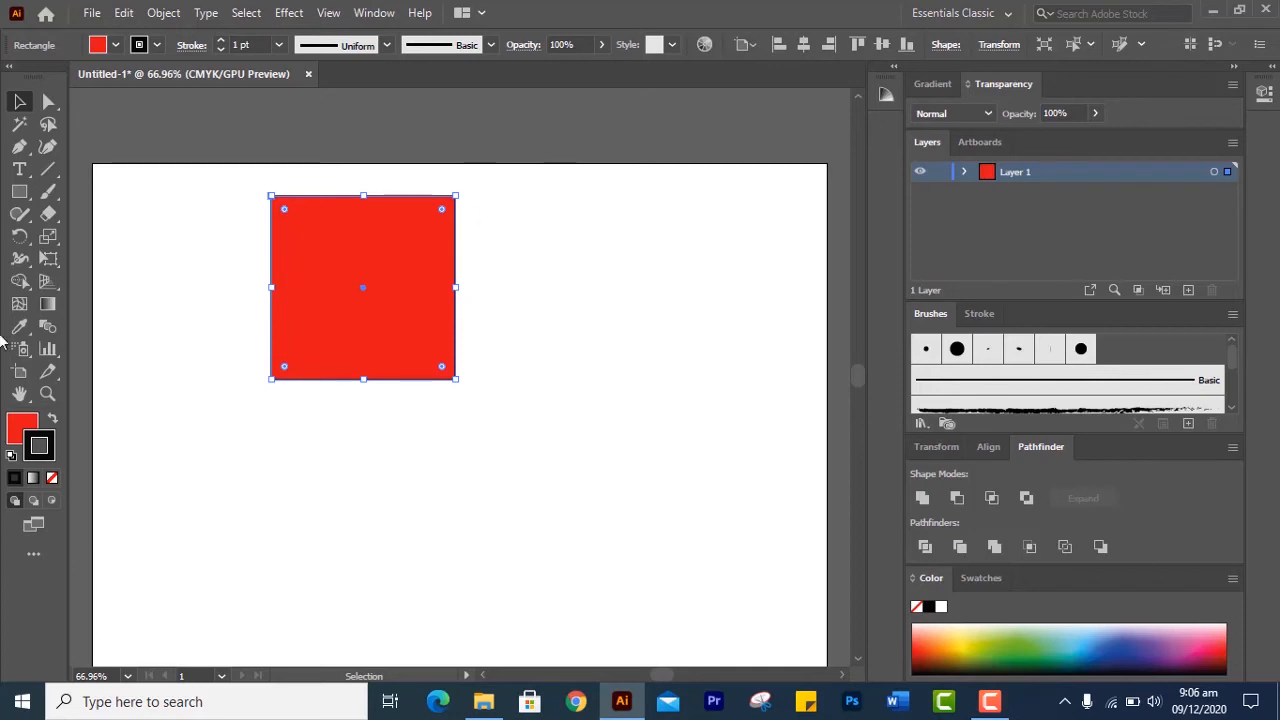
Copy and paste the red square, and move the copy to the lower-right part of the artboard
key(a)
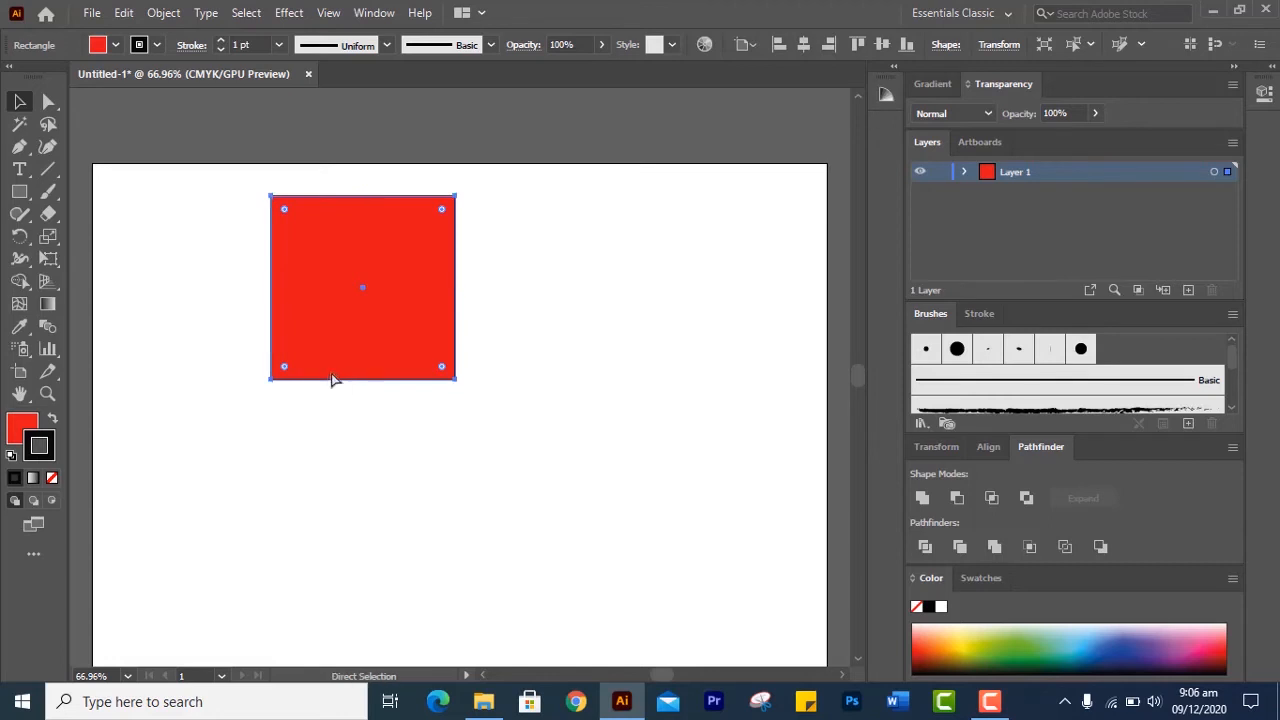
key(v)
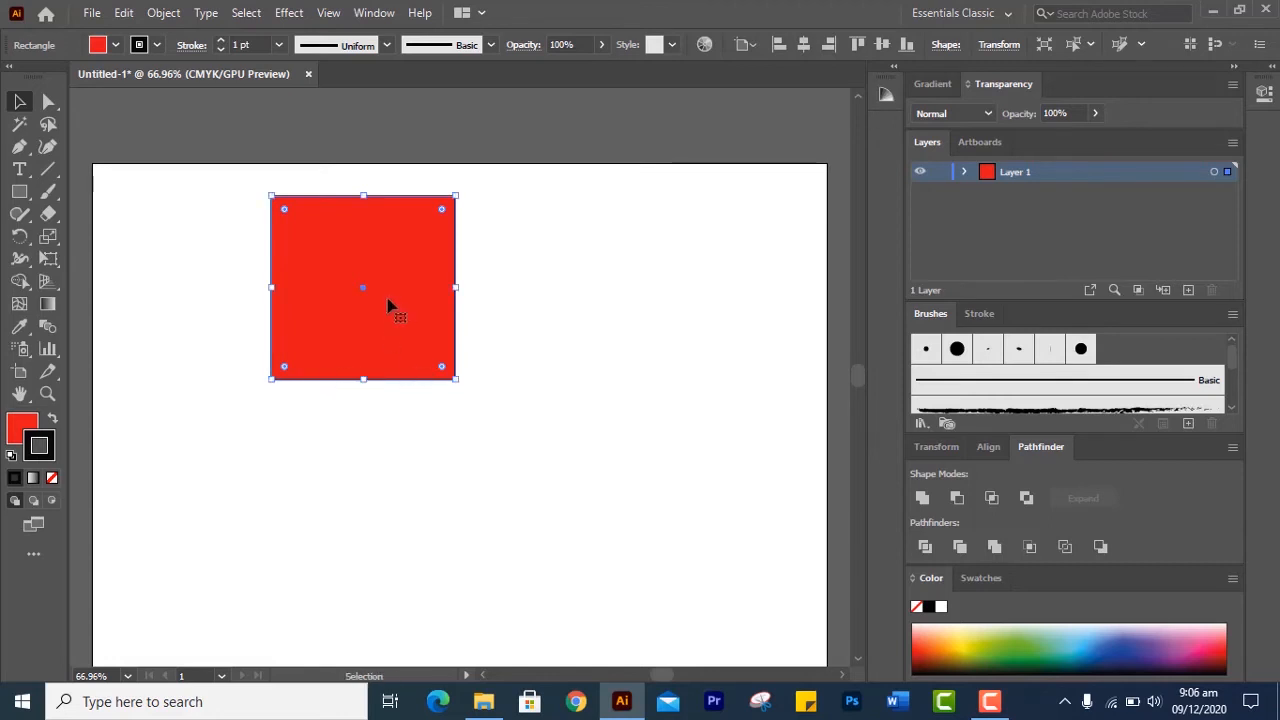
key(a)
key(ctrl+c)
key(ctrl+v)
key(v)
drag(488, 372, 688, 482)
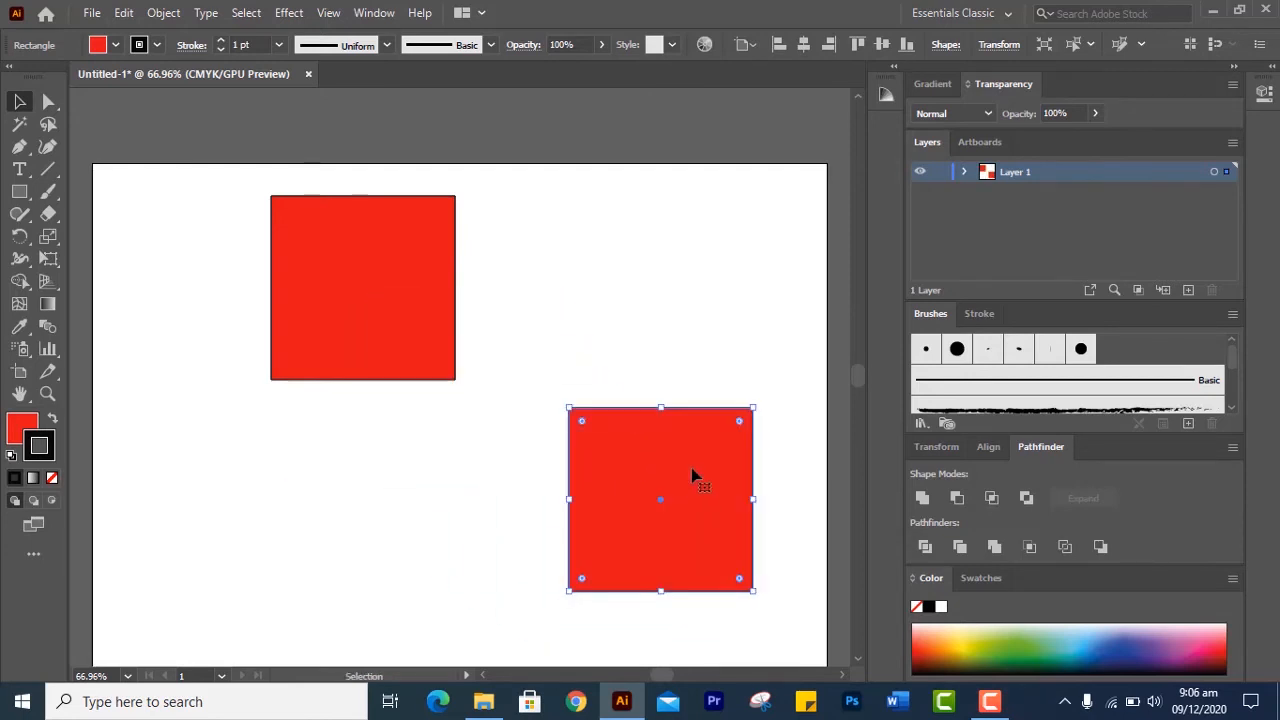
Duplicate the upper red square, placing the copy below and slightly left so that it overlaps the original's lower edge
click(375, 299)
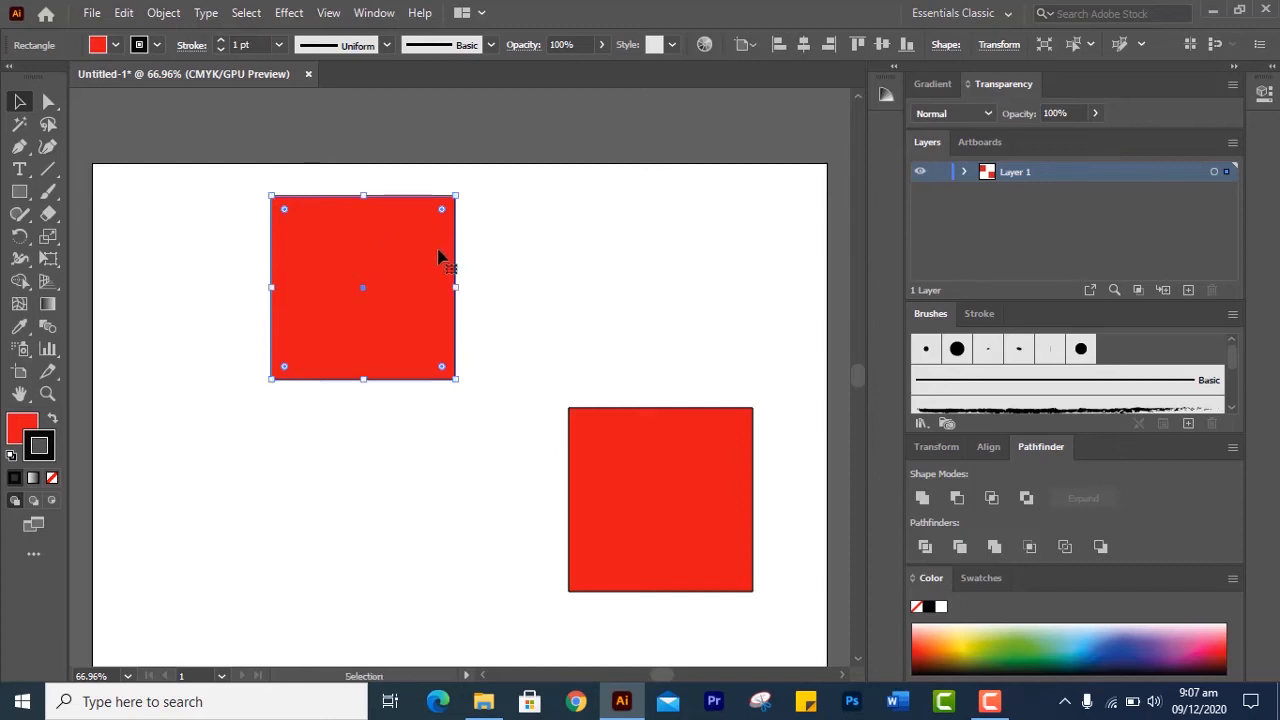
key(ctrl)
drag(420, 268, 357, 430)
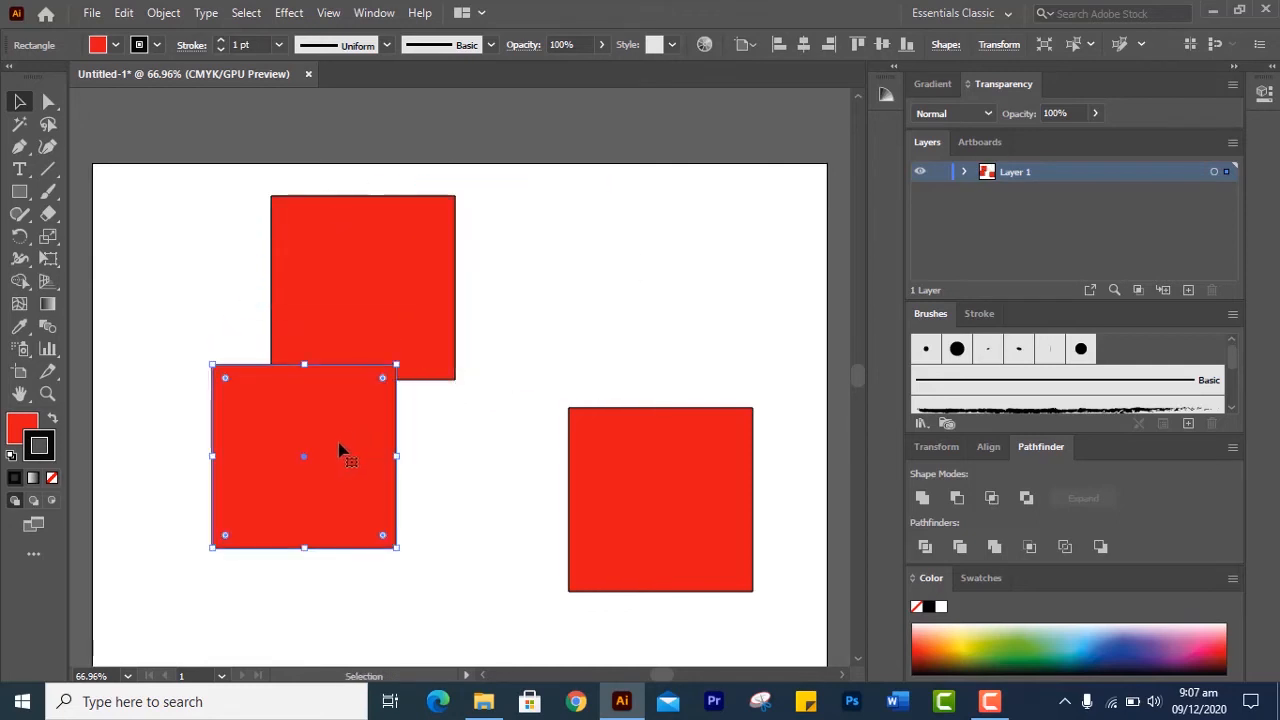
Fill the overlapping lower-left square with the green swatch and deselect it
double_click(22, 428)
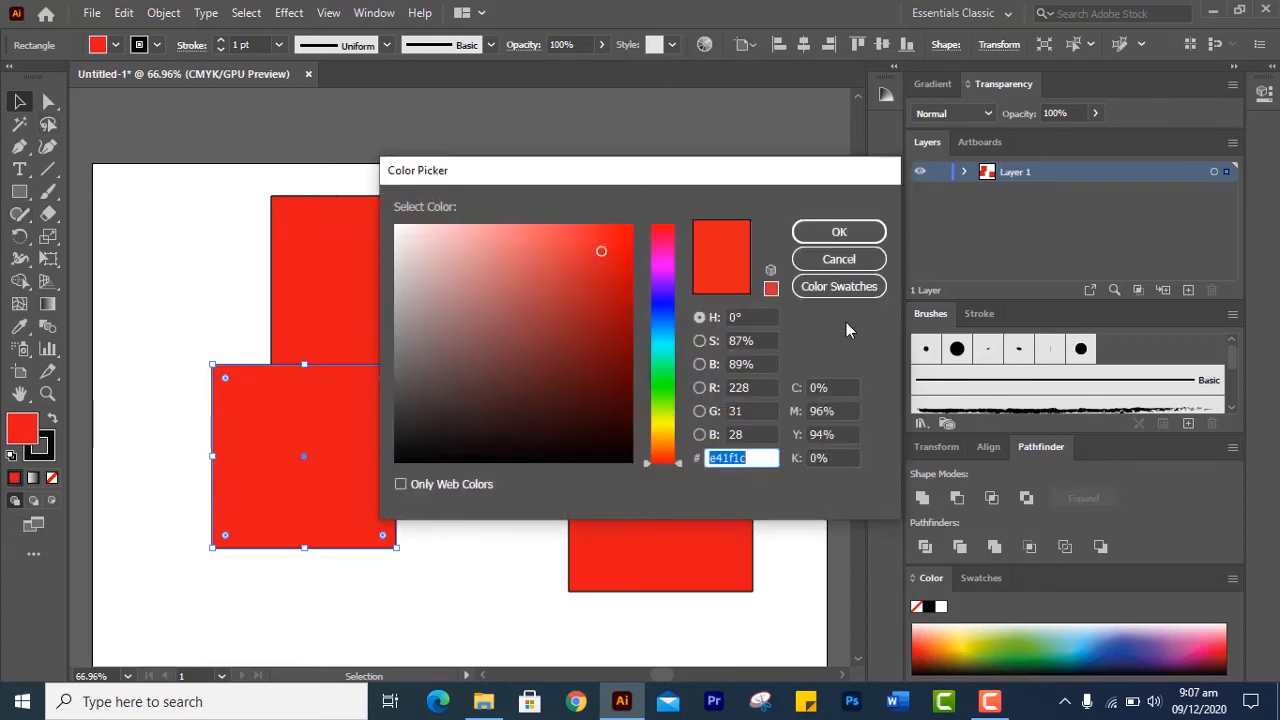
click(834, 231)
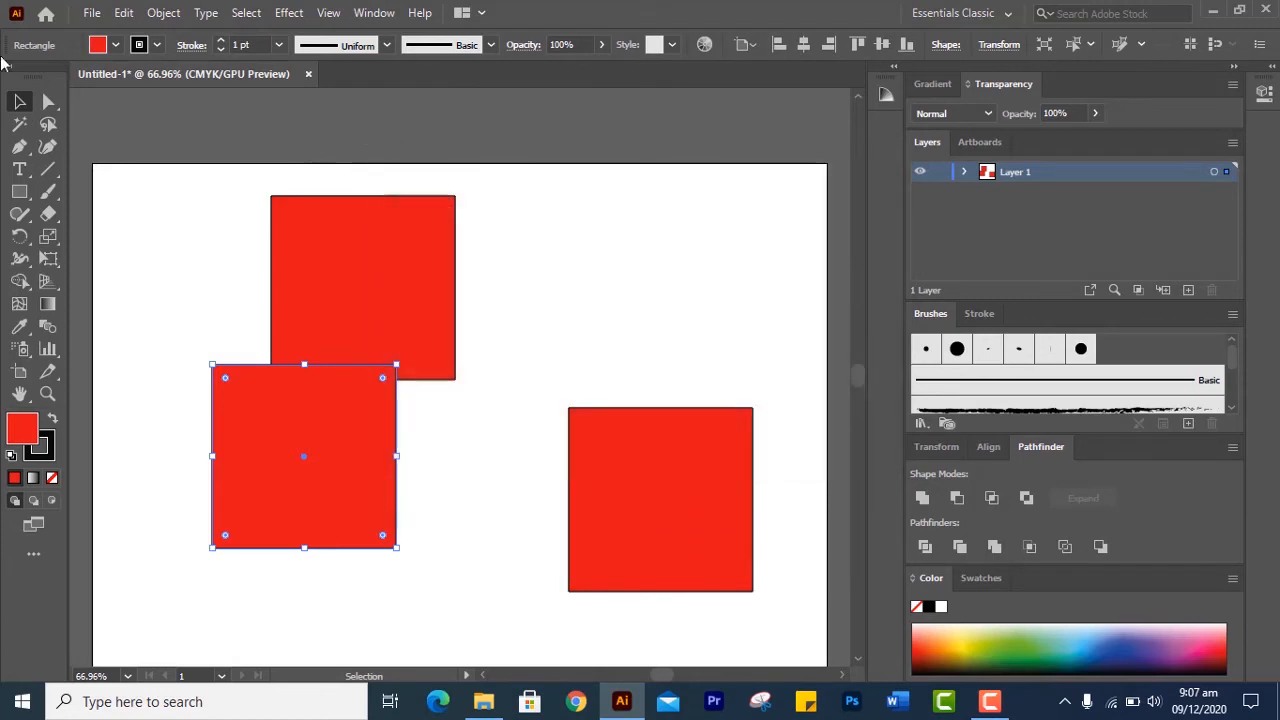
click(114, 44)
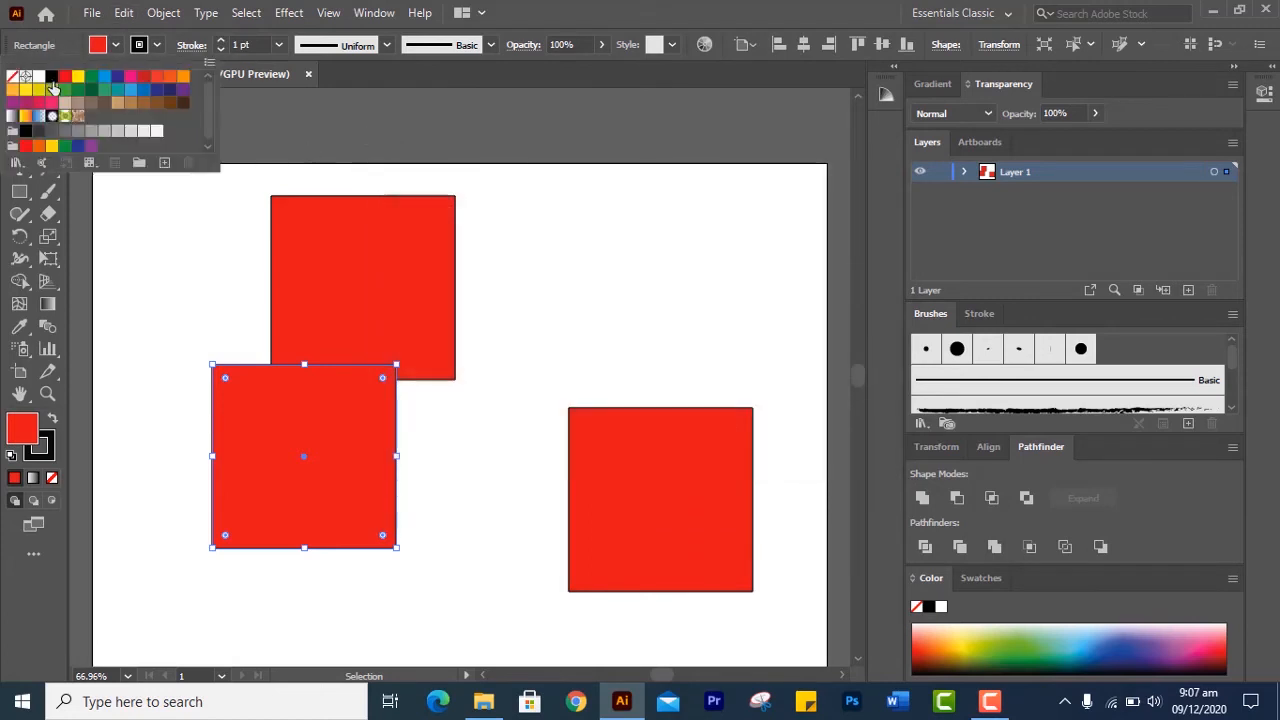
click(89, 78)
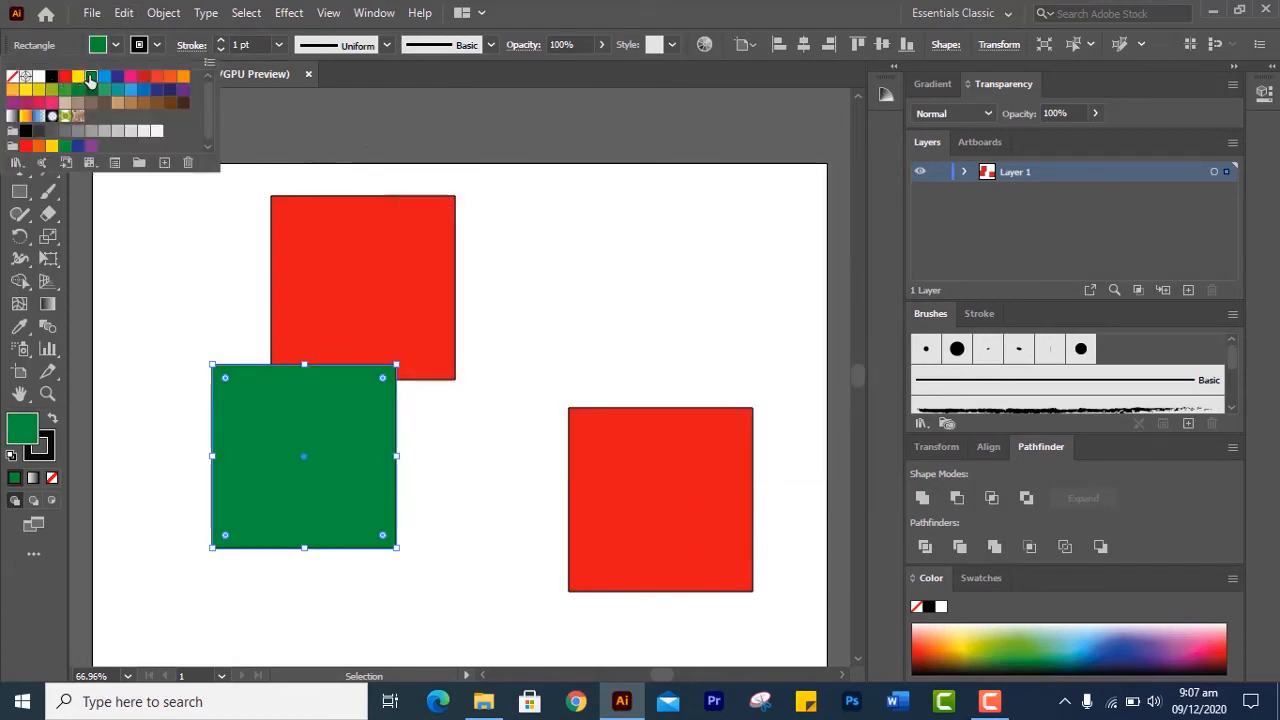
click(780, 463)
Fill the red square in the lower-right part of the artboard with the pink swatch
click(674, 480)
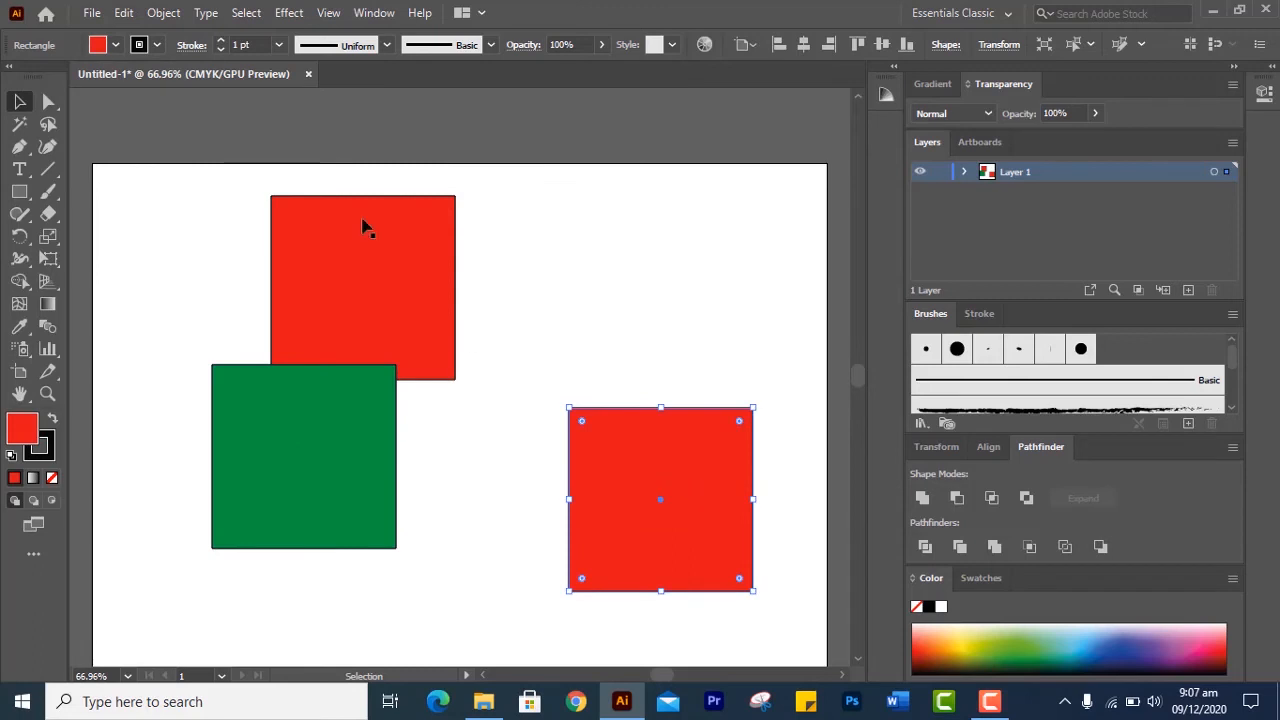
click(115, 45)
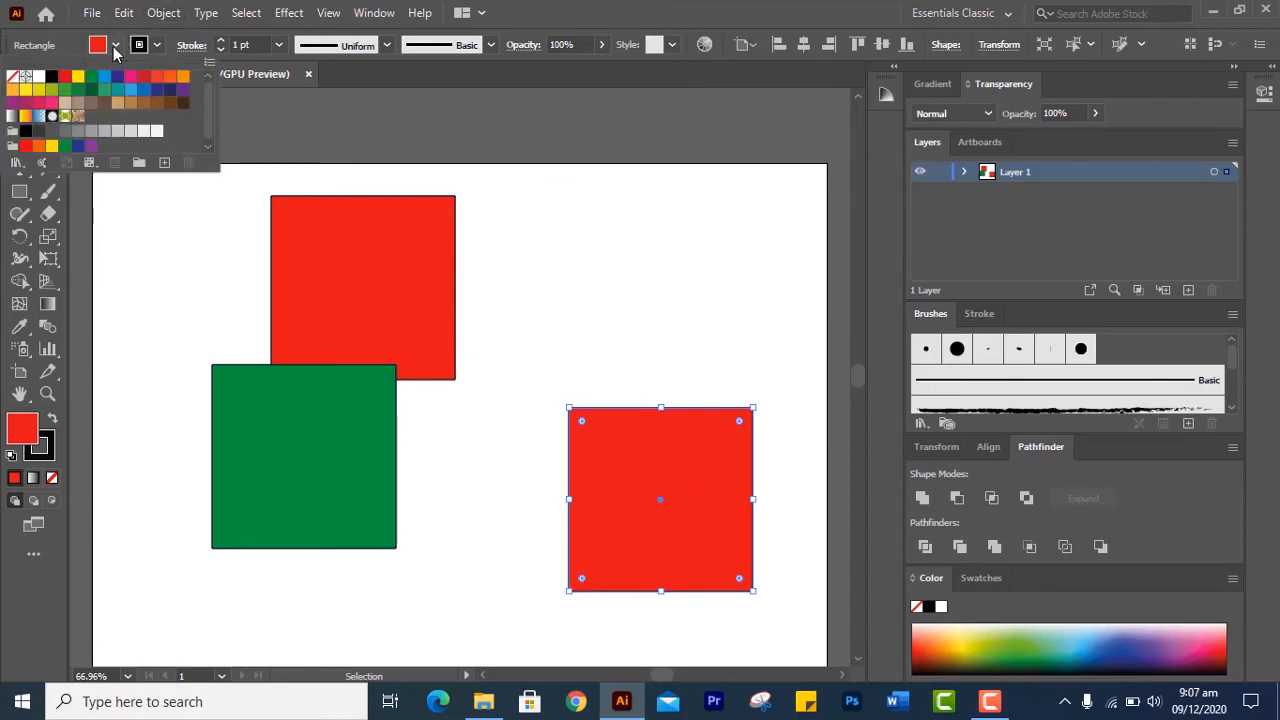
click(51, 103)
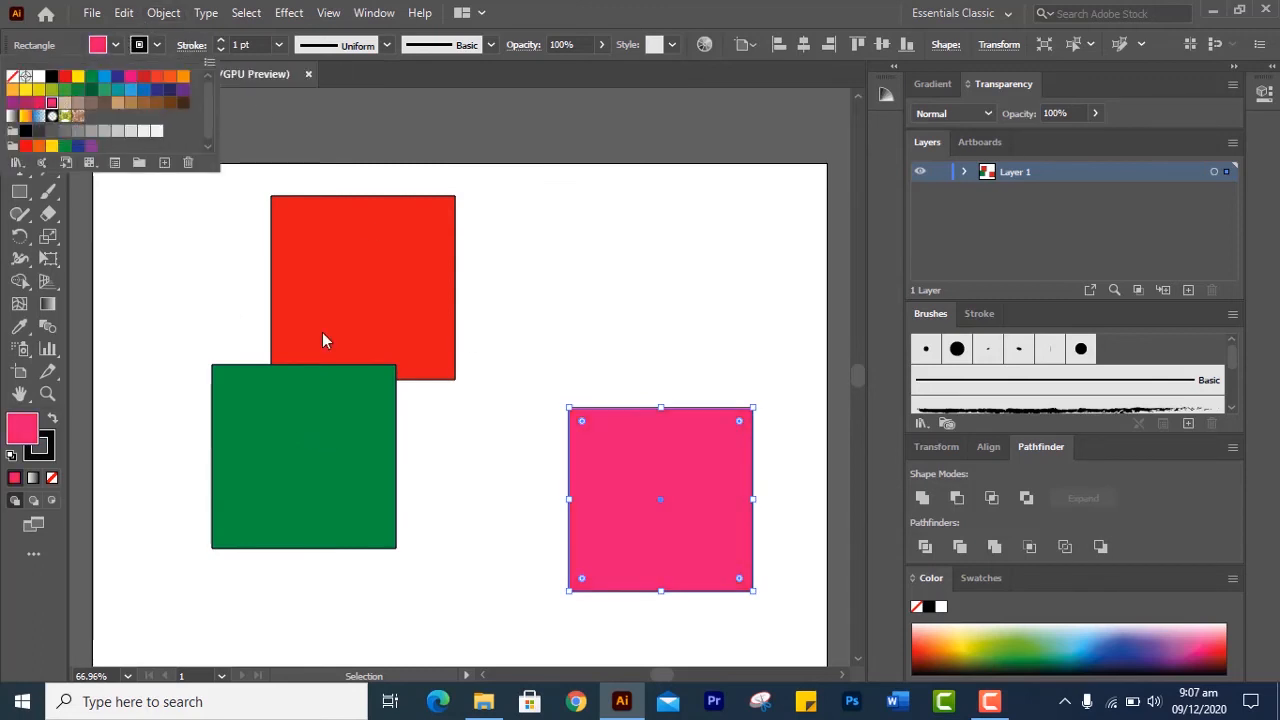
Move the green square away from the red one to the lower-left edge of the artboard
click(287, 467)
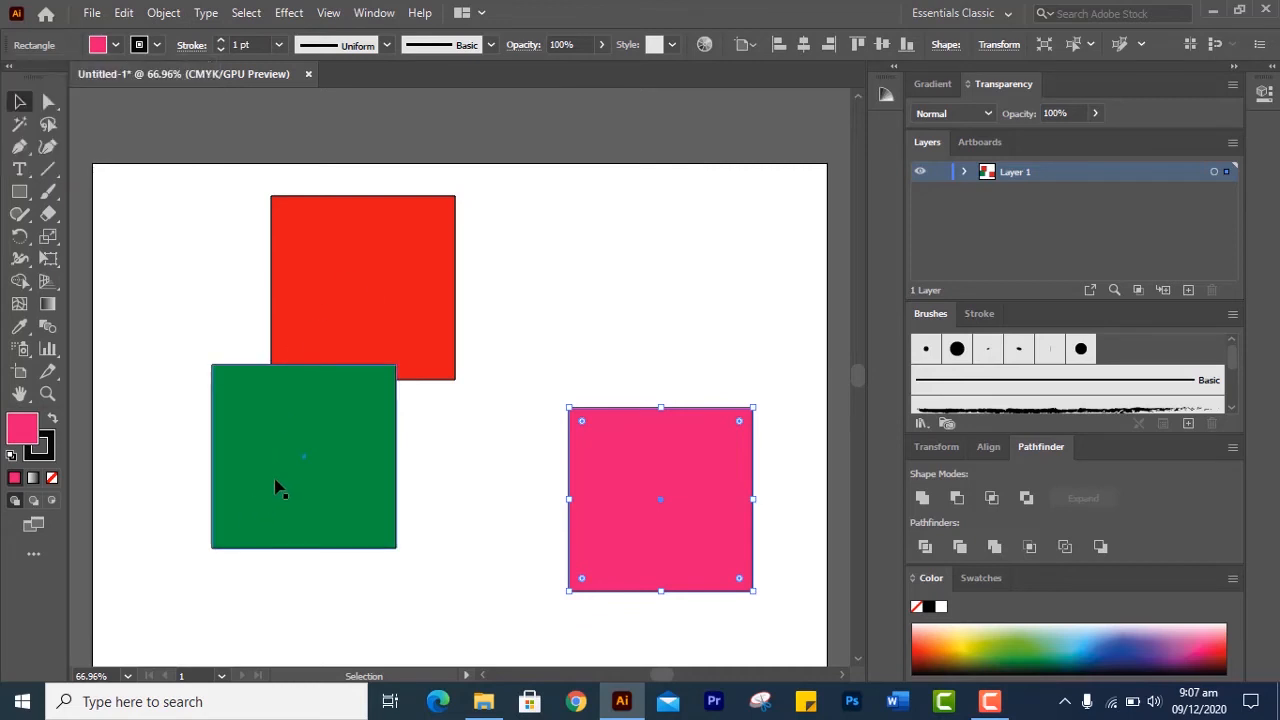
drag(280, 494, 173, 576)
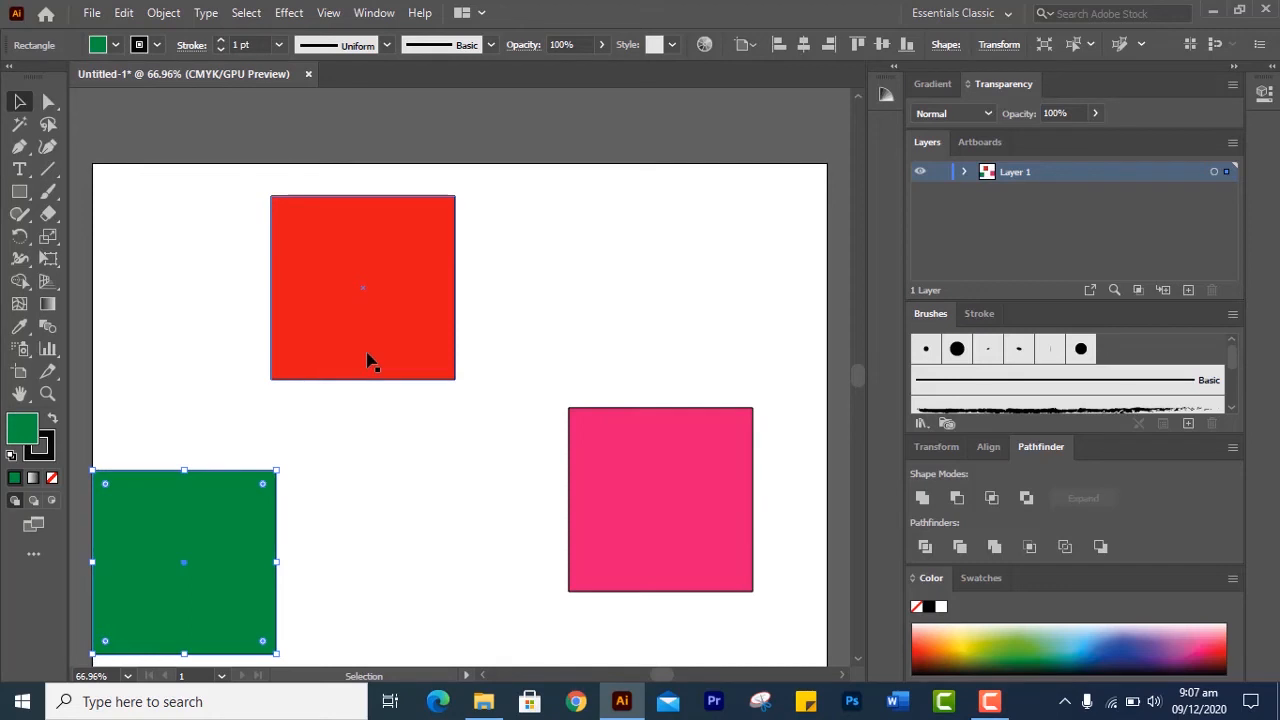
Copy the upper red square and paste the duplicate directly in front of it
click(333, 334)
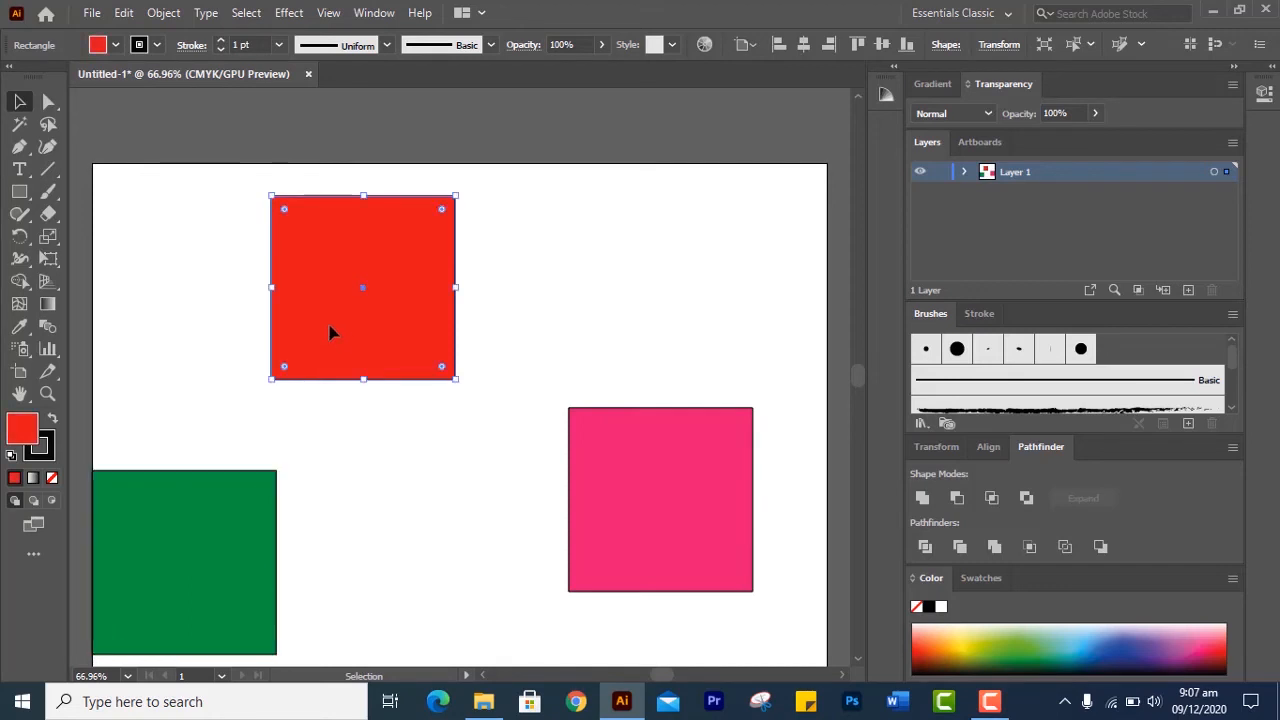
key(a)
key(v)
key(a)
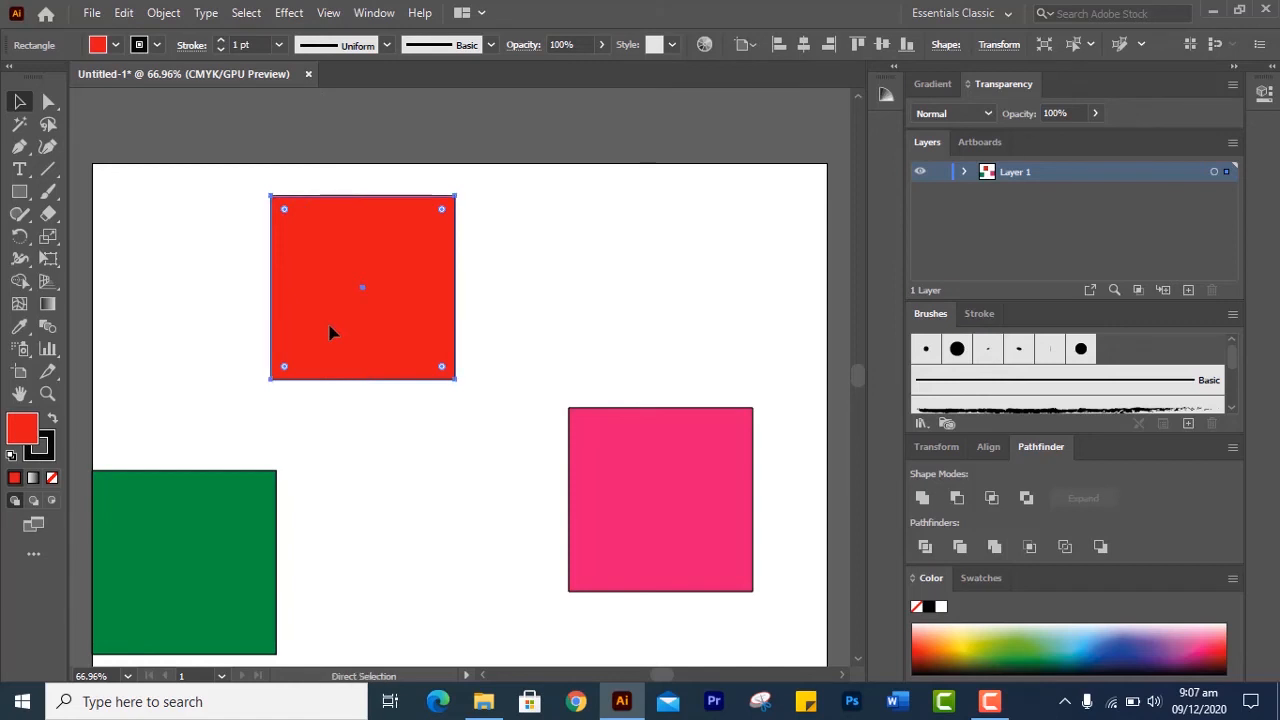
key(v)
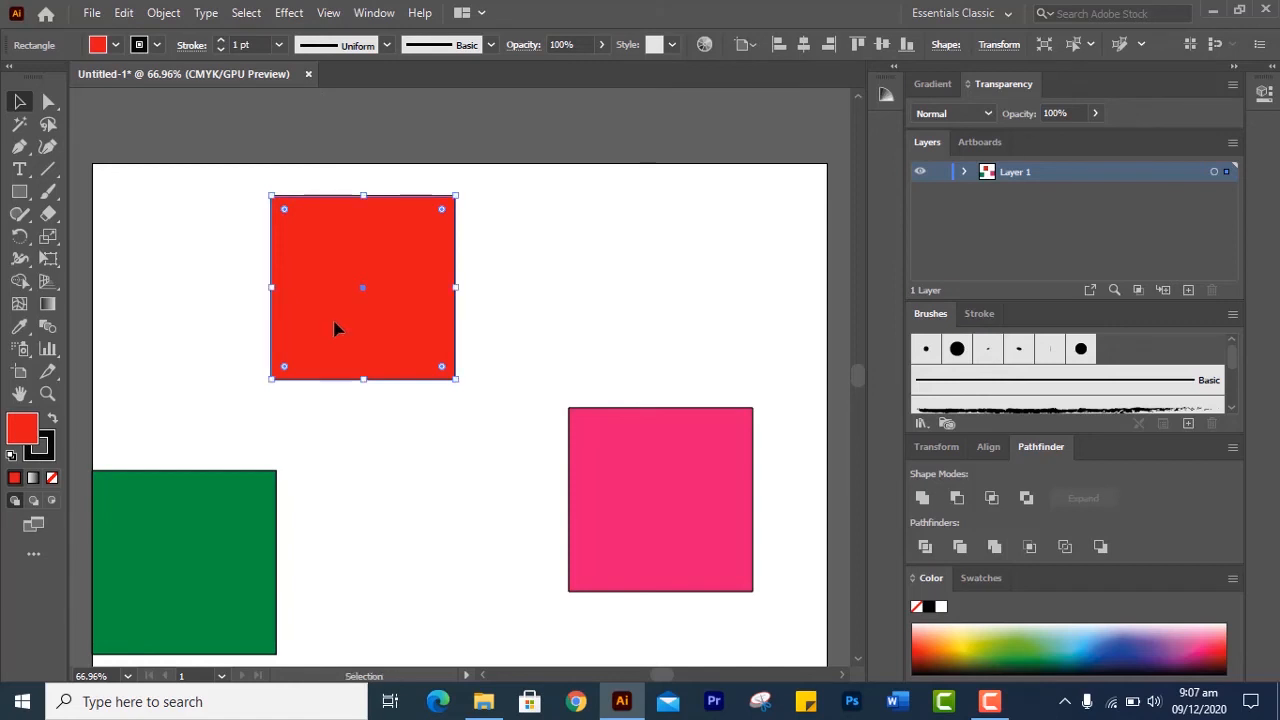
mouse_move(330, 326)
mouse_down()
mouse_move(366, 572)
mouse_move(386, 540)
mouse_move(374, 354)
mouse_move(334, 330)
mouse_up()
Fill the front copy with the dark blue swatch and move it down so that it just overlaps the red square's lower edge
click(116, 45)
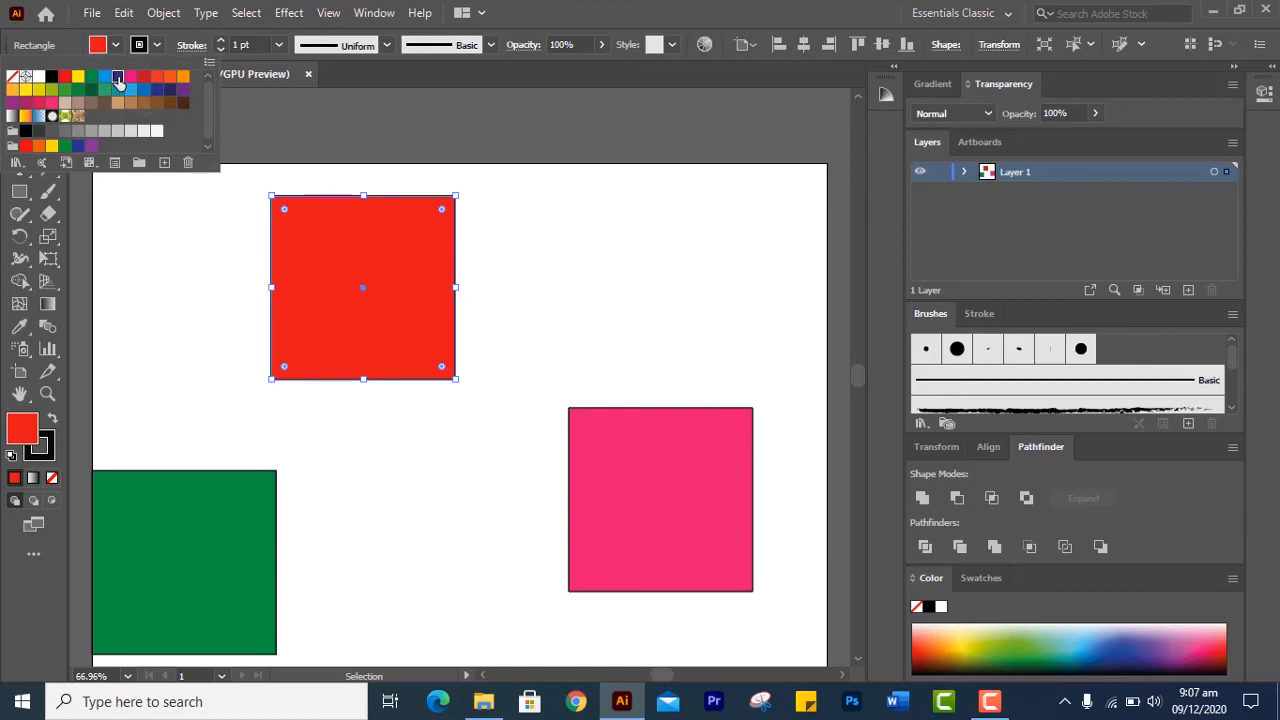
click(117, 77)
click(306, 366)
drag(339, 331, 368, 480)
Copy the upper red square, fill the original with the purple C=50 M=100 Y=0 K=0 swatch, and place a pasted red copy to its right
click(364, 275)
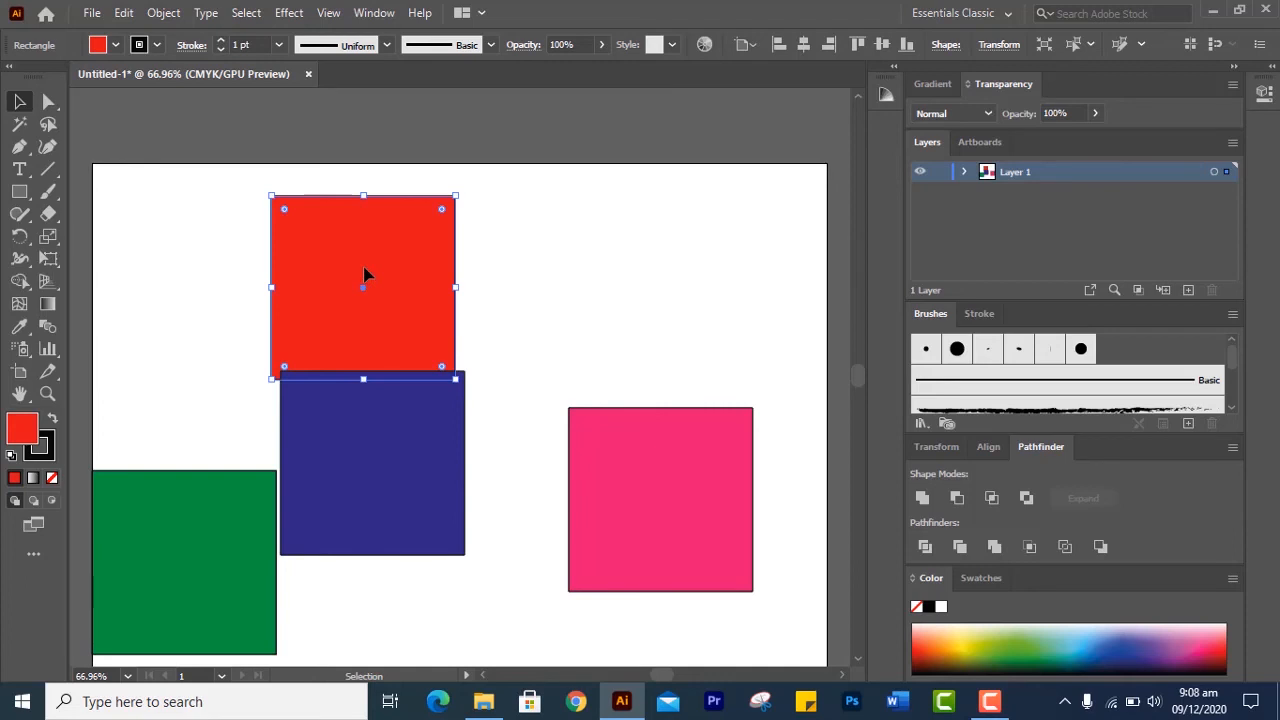
key(ctrl+c)
click(116, 45)
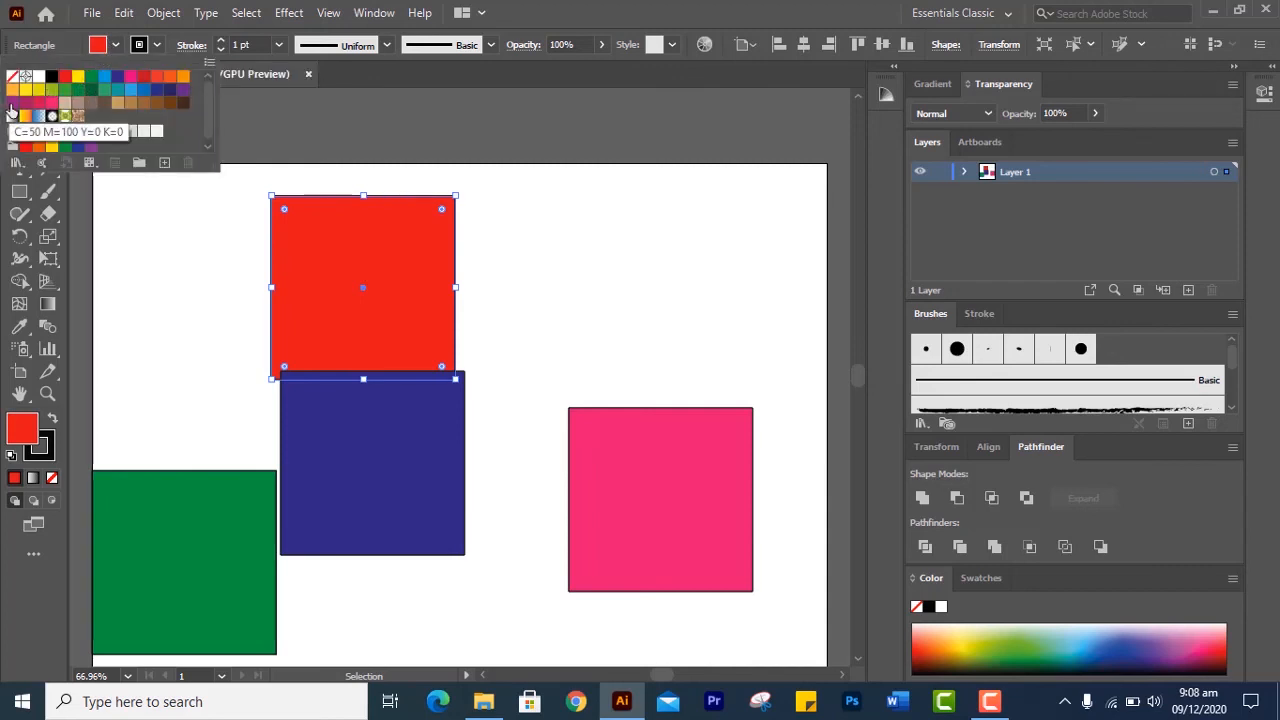
click(12, 102)
click(329, 251)
drag(367, 272, 588, 272)
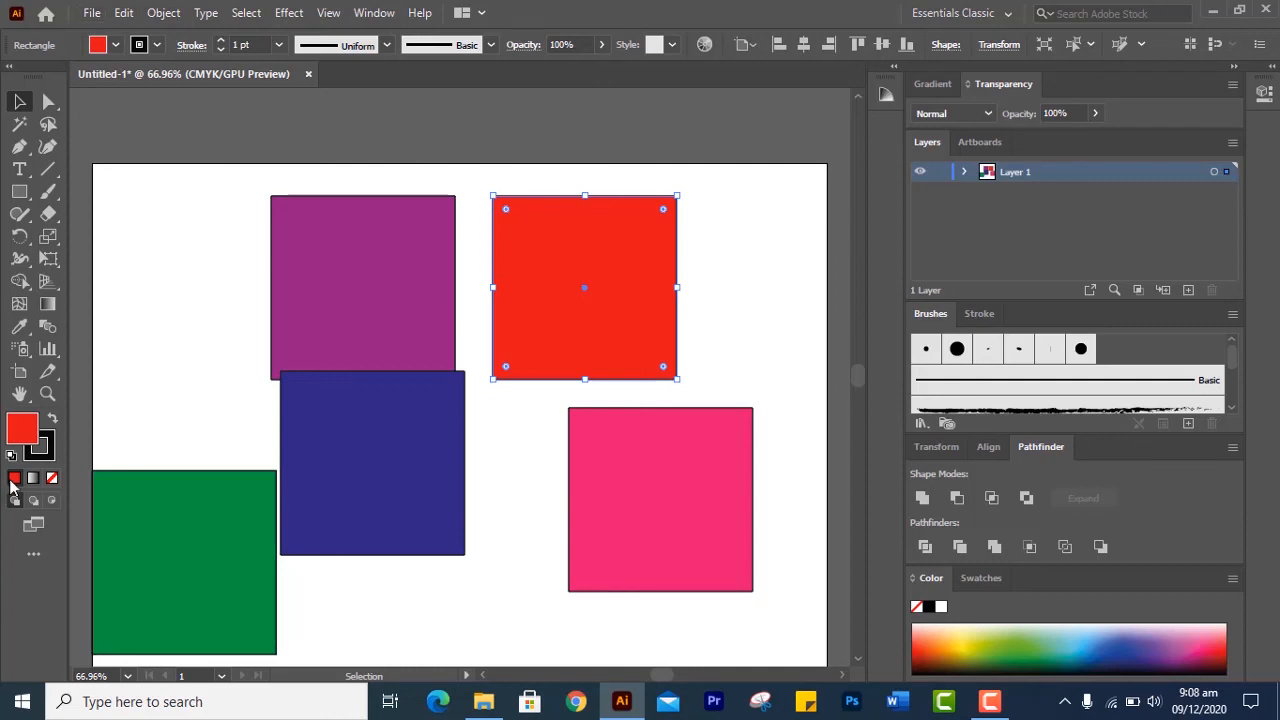
click(132, 14)
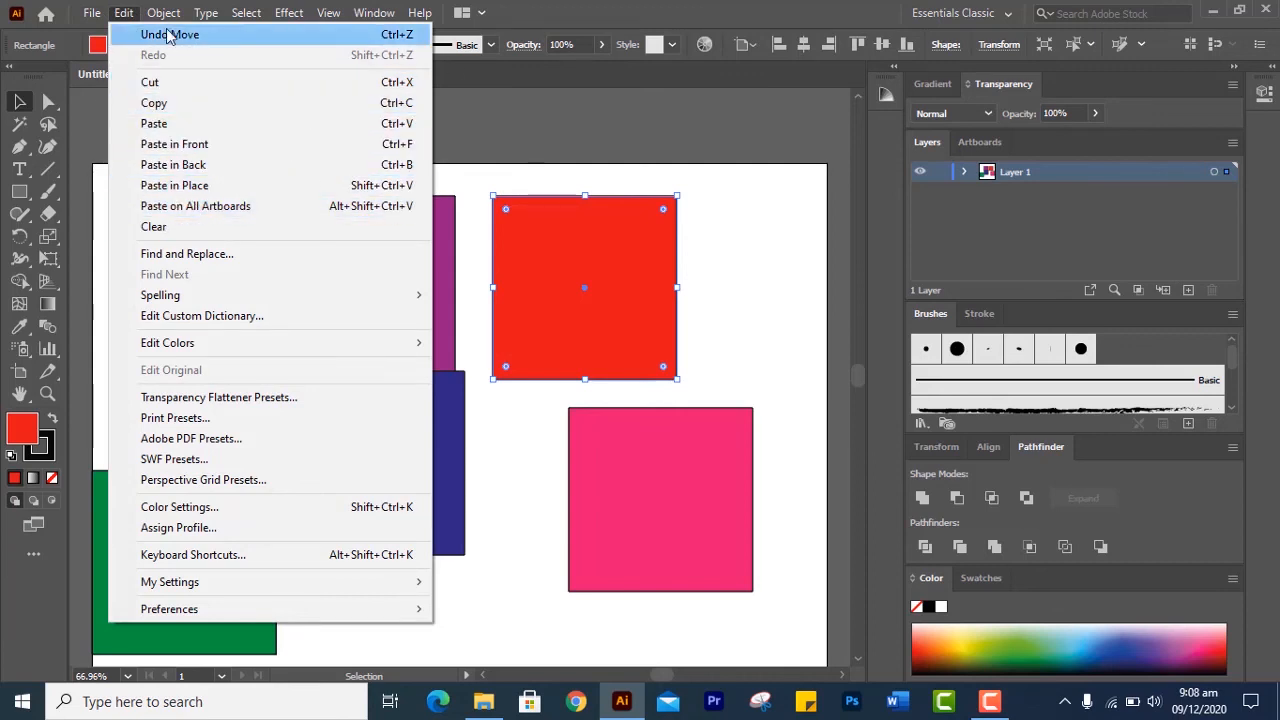
click(124, 14)
click(124, 14)
click(124, 14)
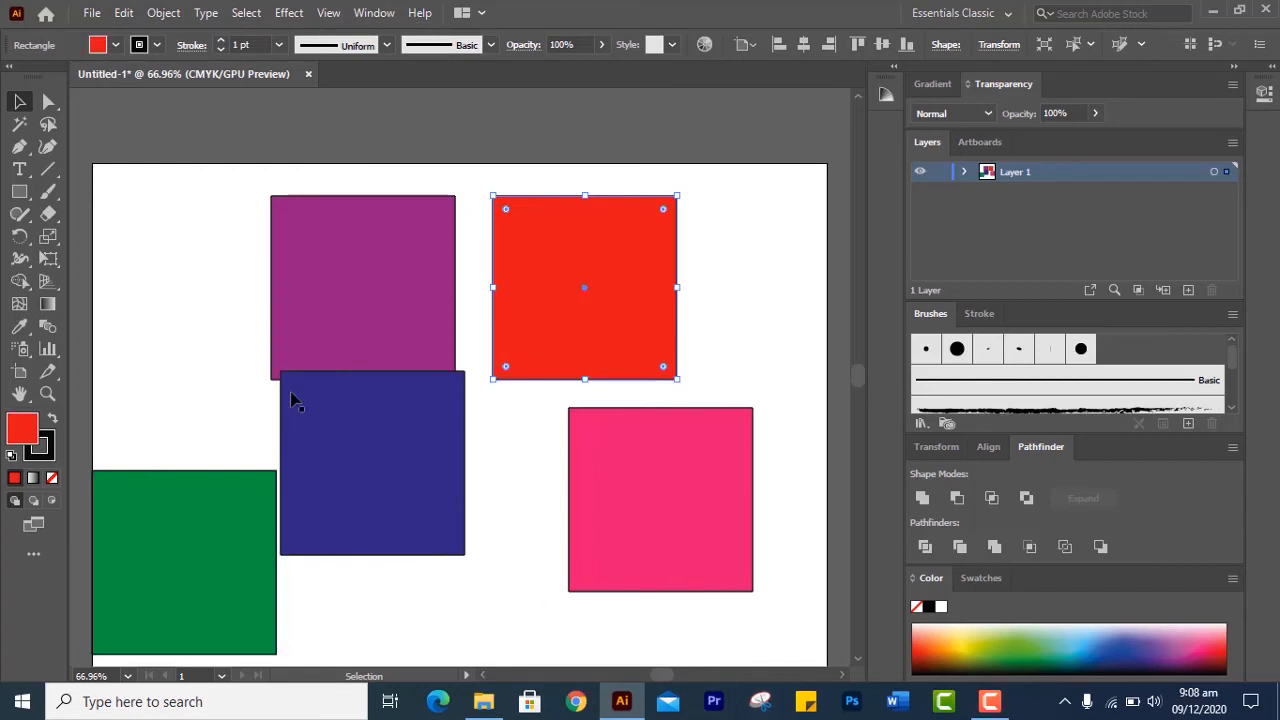
Space out the squares: purple to the artboard's upper left, blue beside the pink one, and green below purple, level with blue
drag(326, 318, 204, 295)
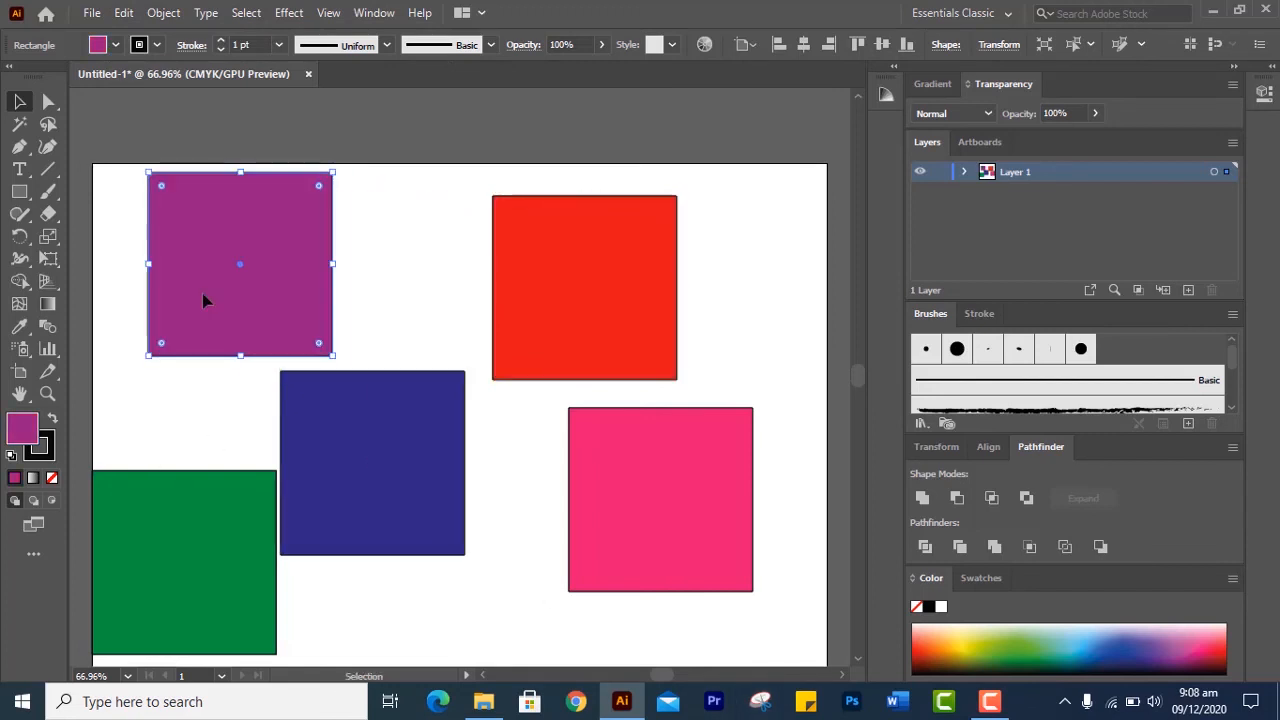
drag(400, 442, 451, 489)
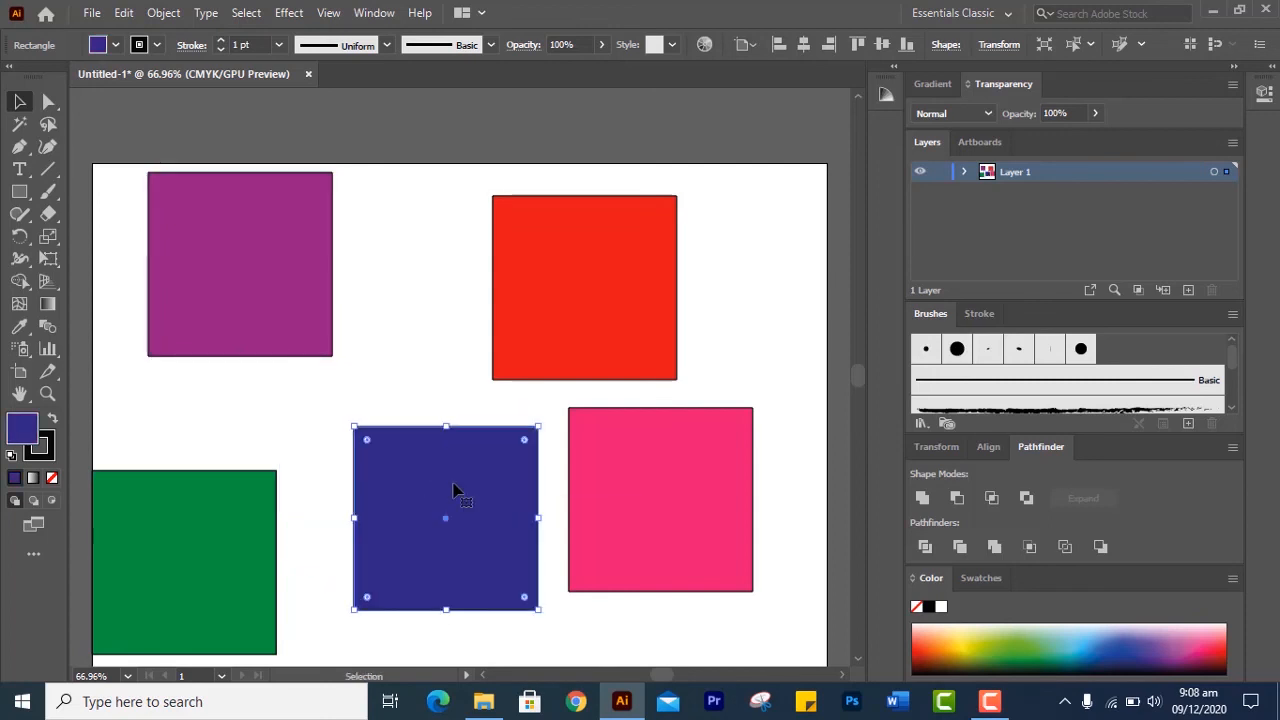
drag(240, 519, 295, 483)
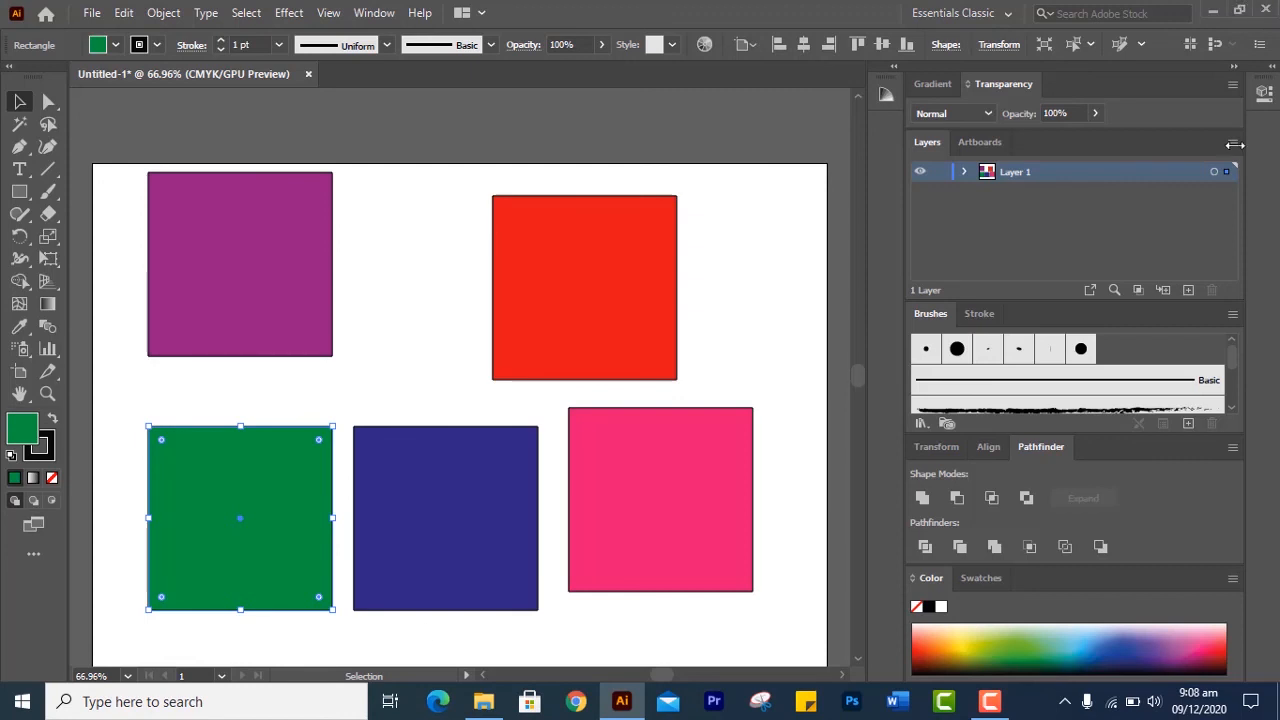
click(985, 703)
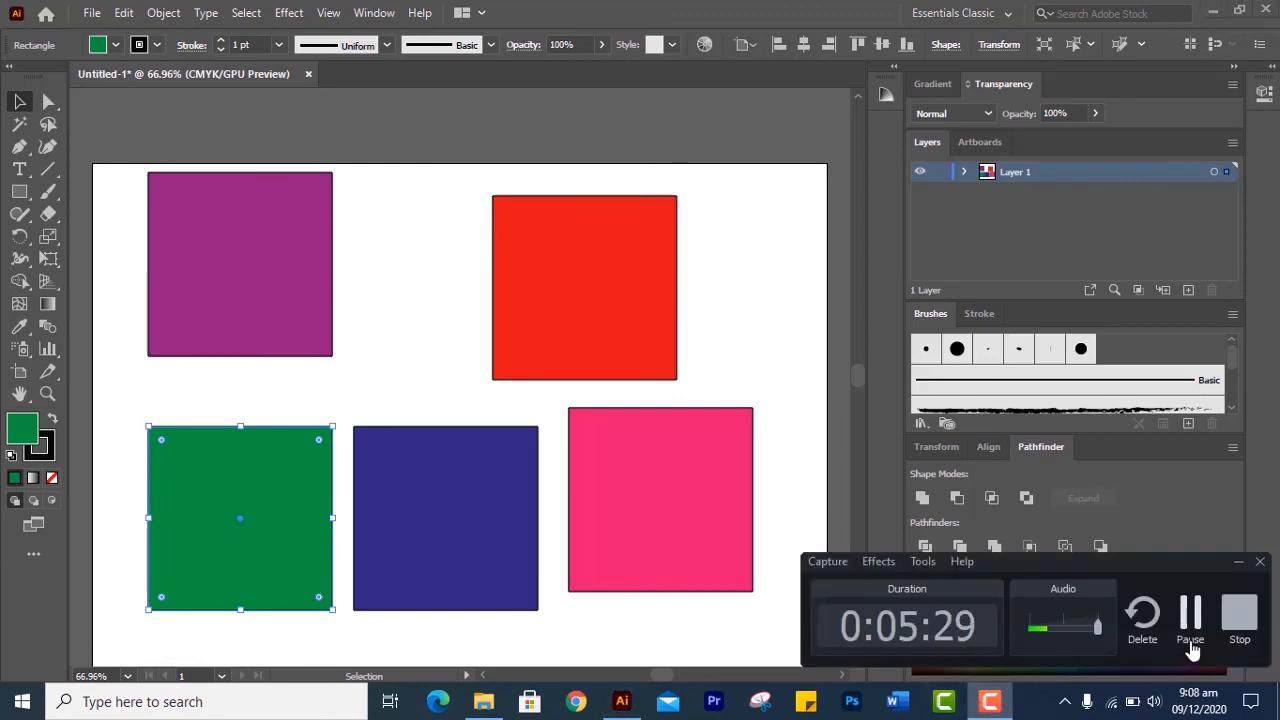
click(1237, 637)
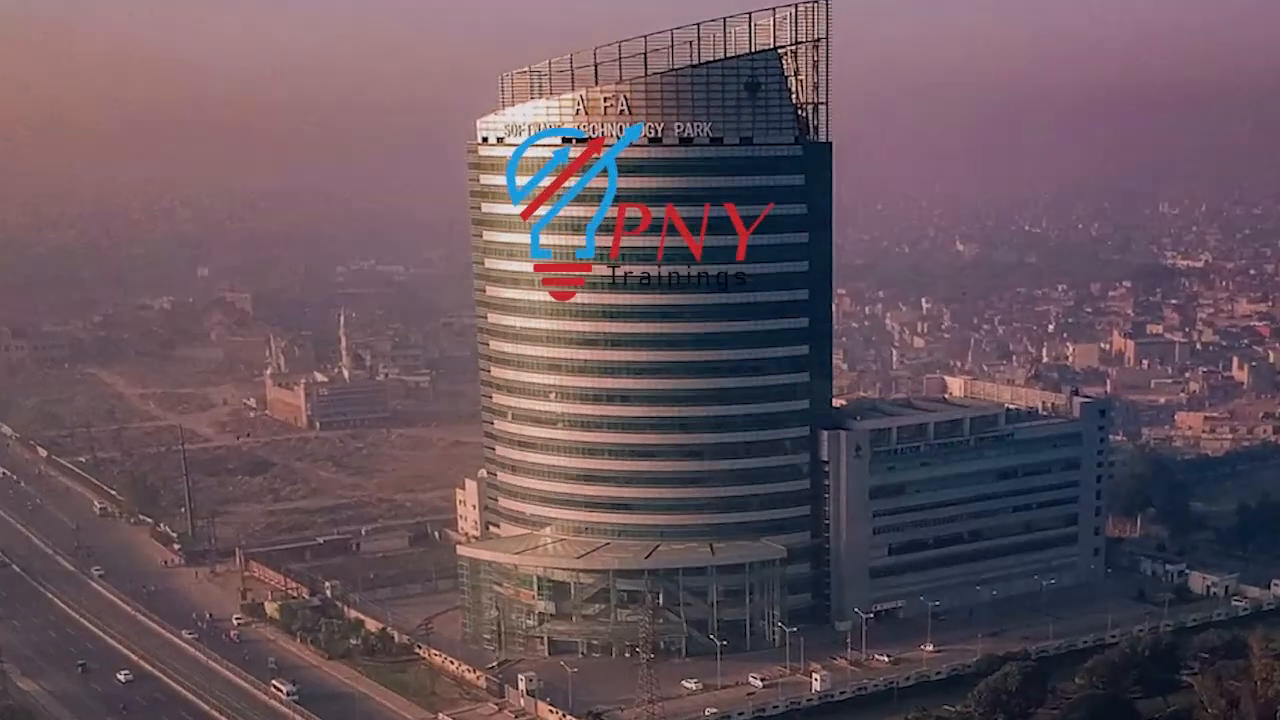